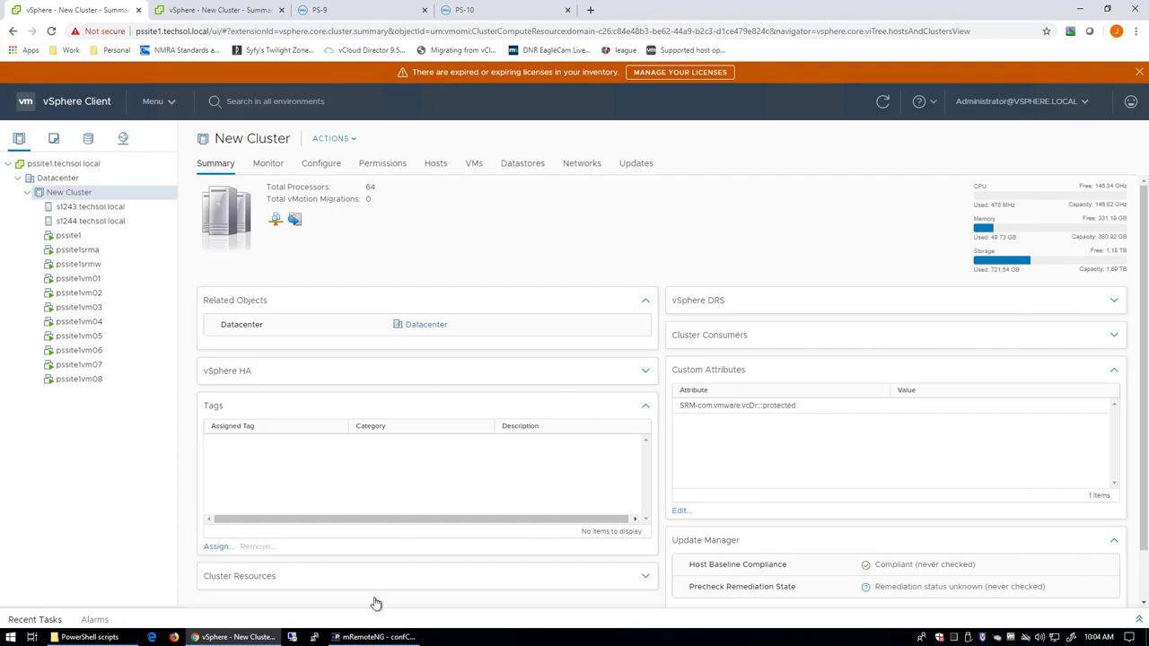
On pssite1srmw, run the PowerStore SRA installer from drive E:, approve UAC, and finish setup.
click(376, 634)
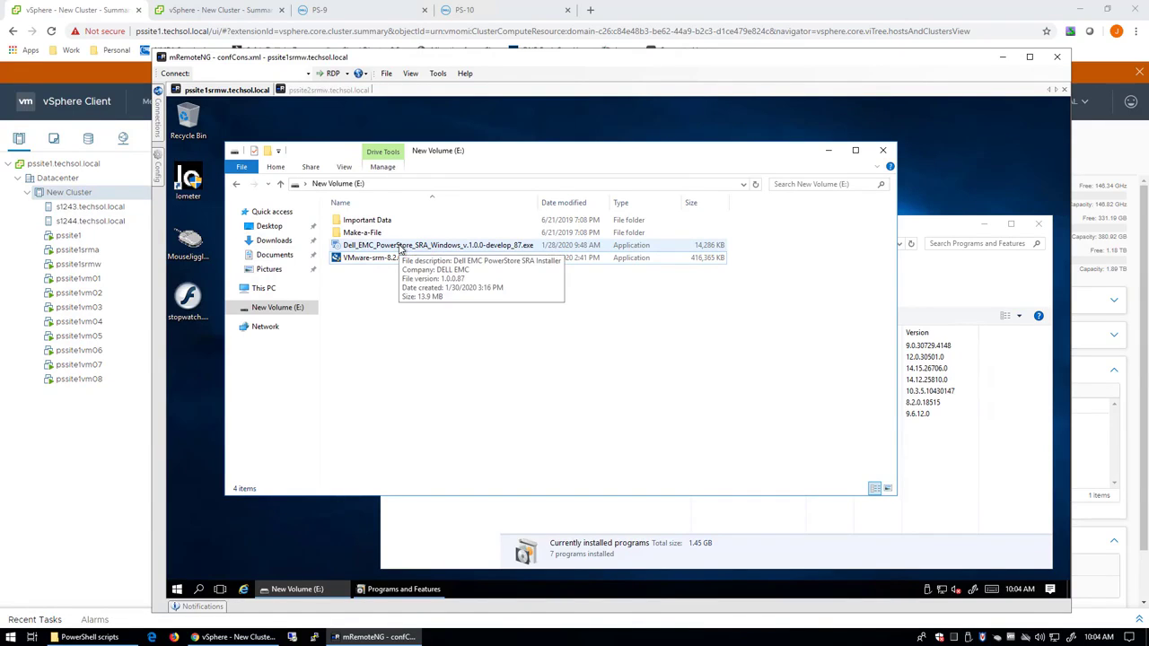
double_click(402, 247)
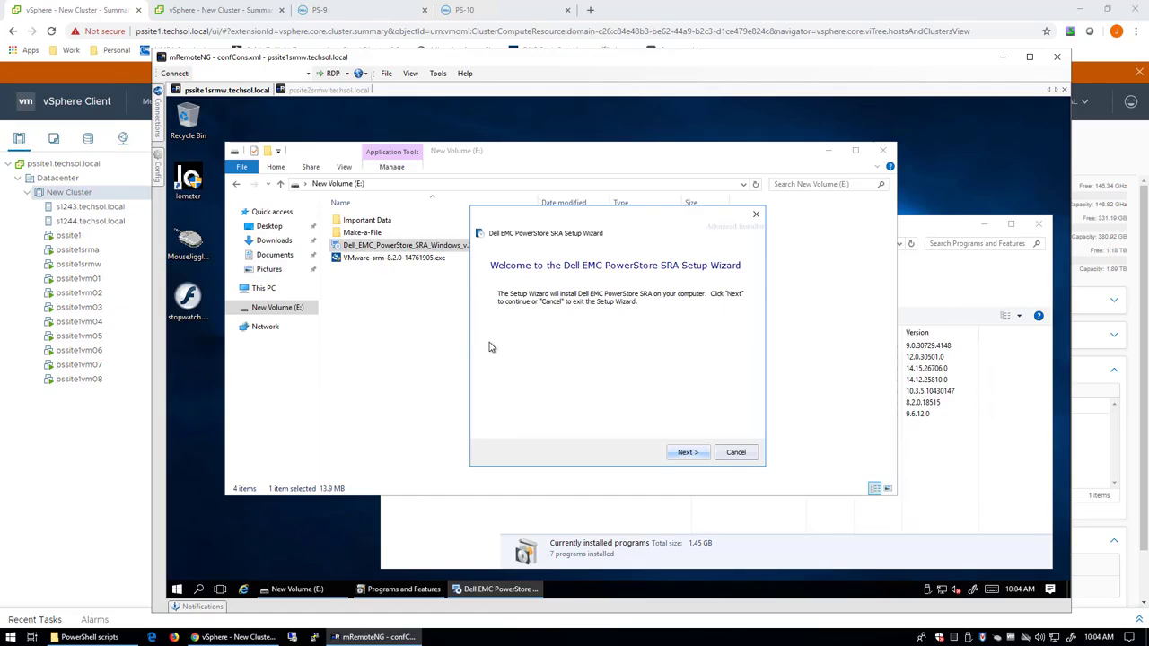
click(704, 456)
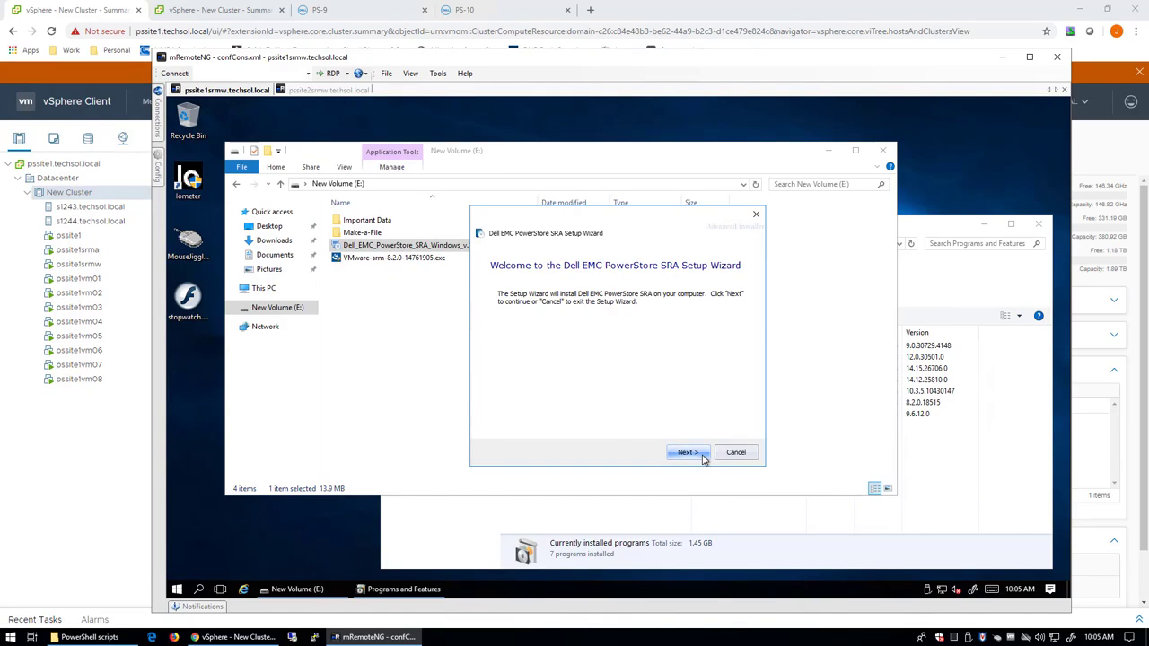
click(704, 456)
click(705, 456)
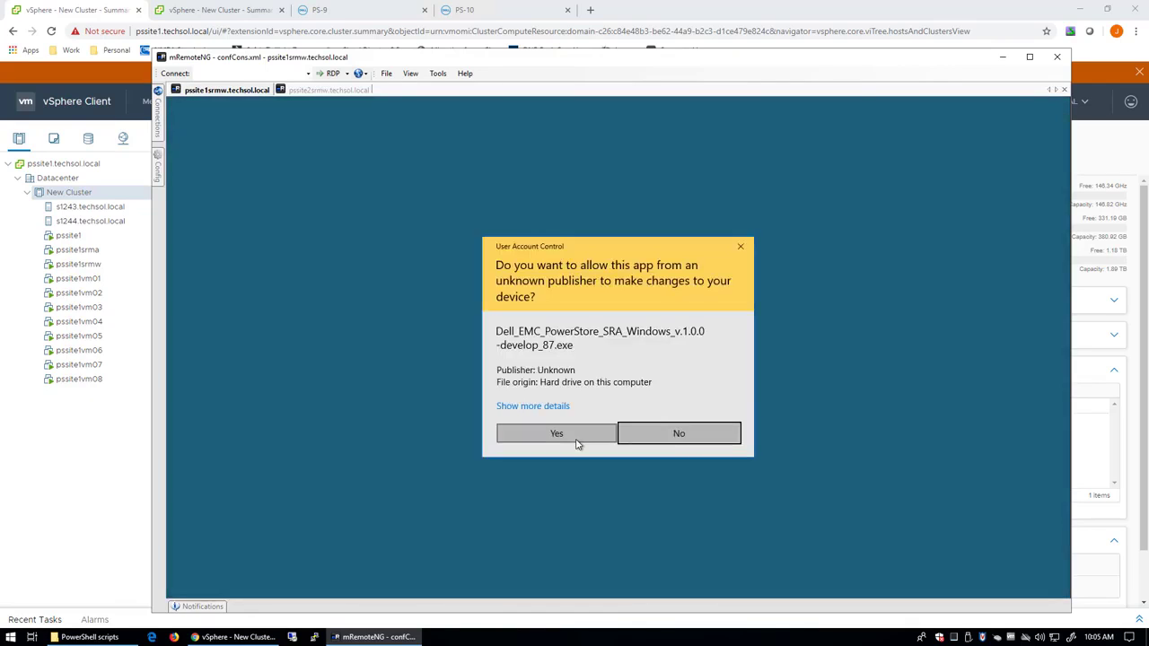
click(580, 440)
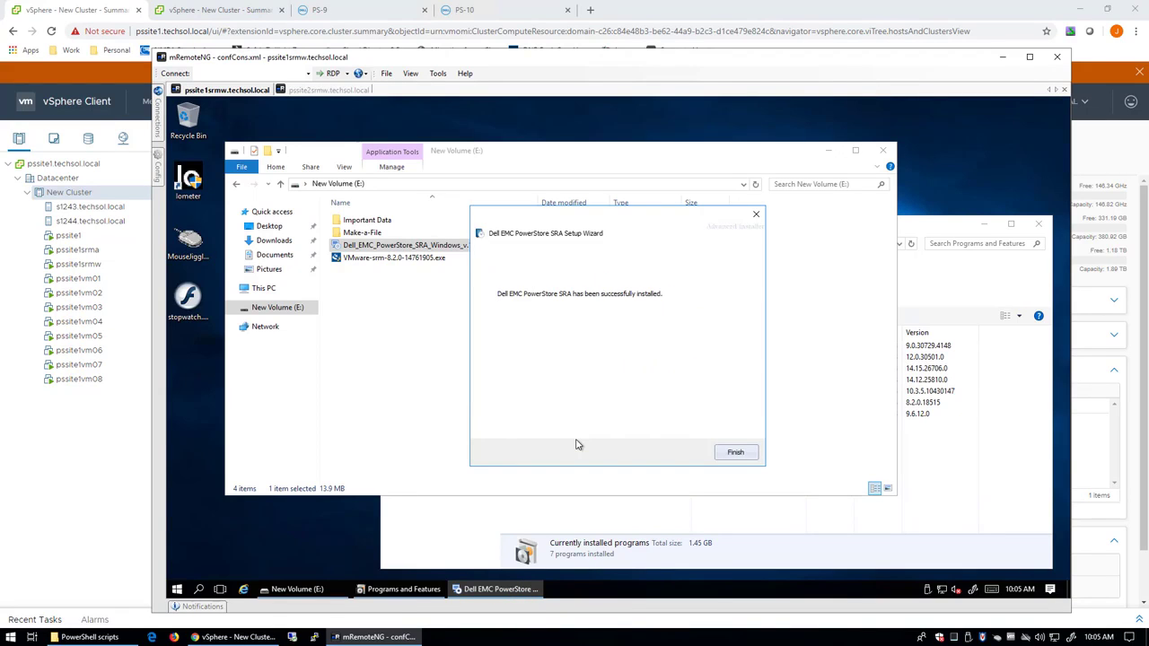
click(735, 452)
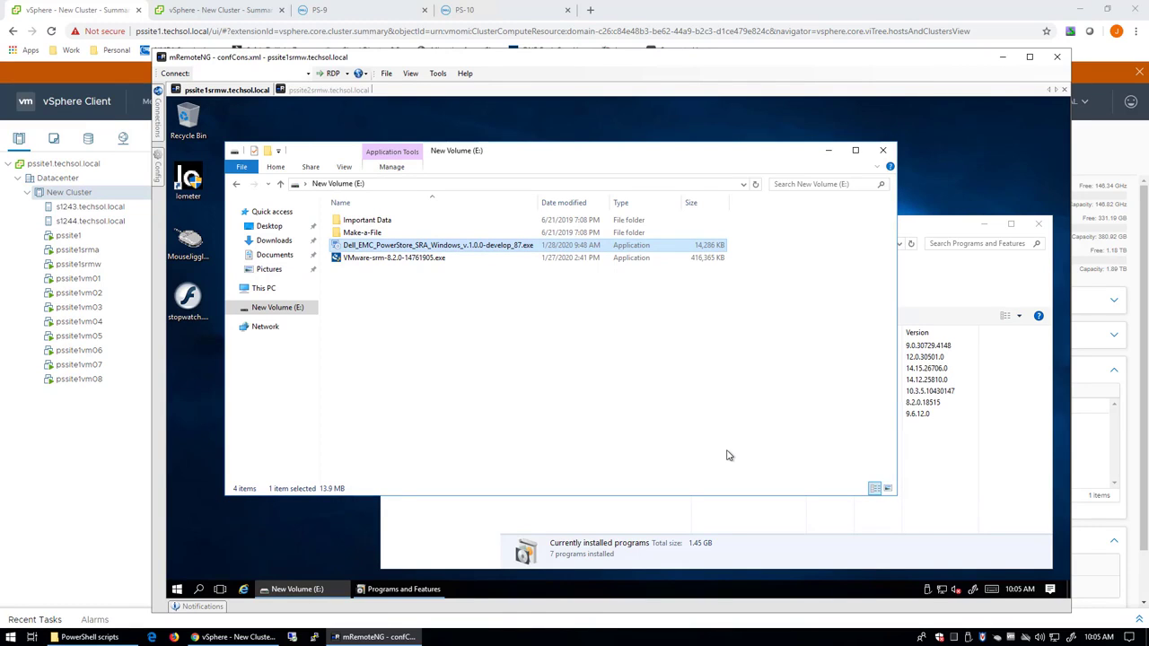
On pssite2srmw, run the PowerStore SRA installer from New Volume (E:) through to Finish.
click(321, 92)
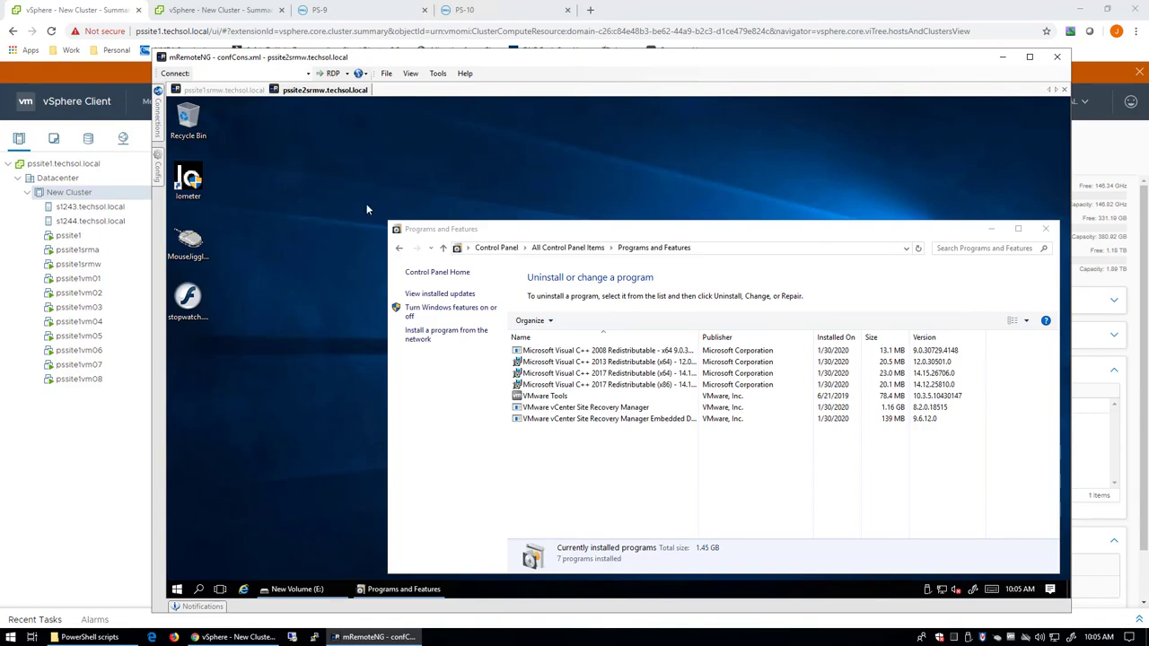
click(279, 593)
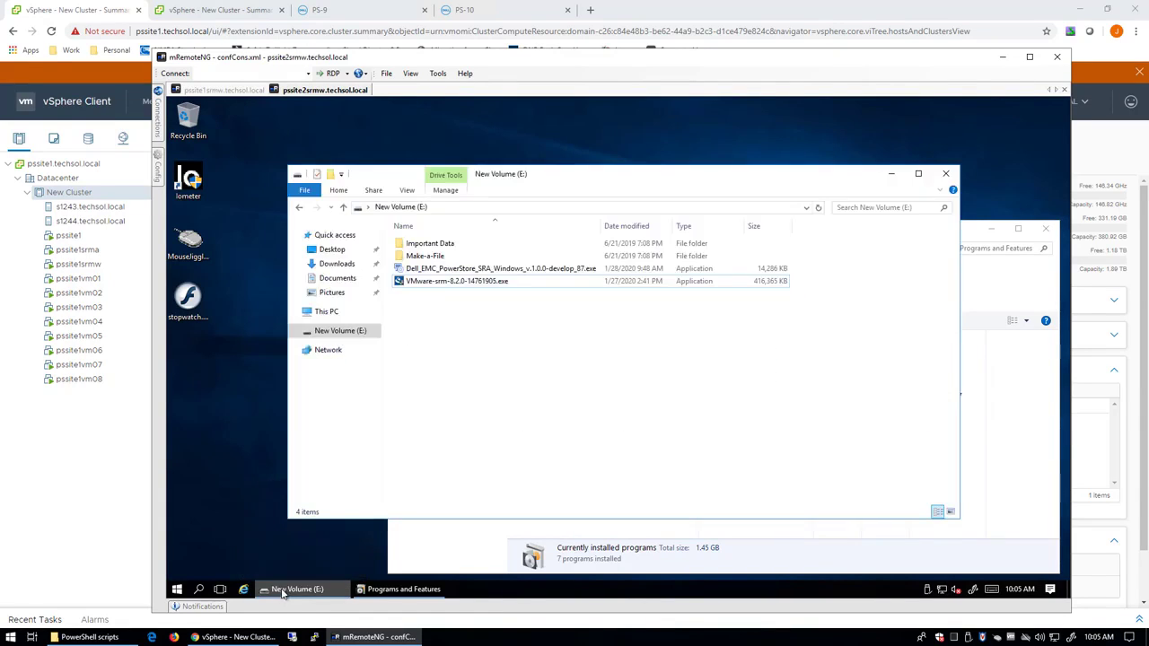
double_click(481, 271)
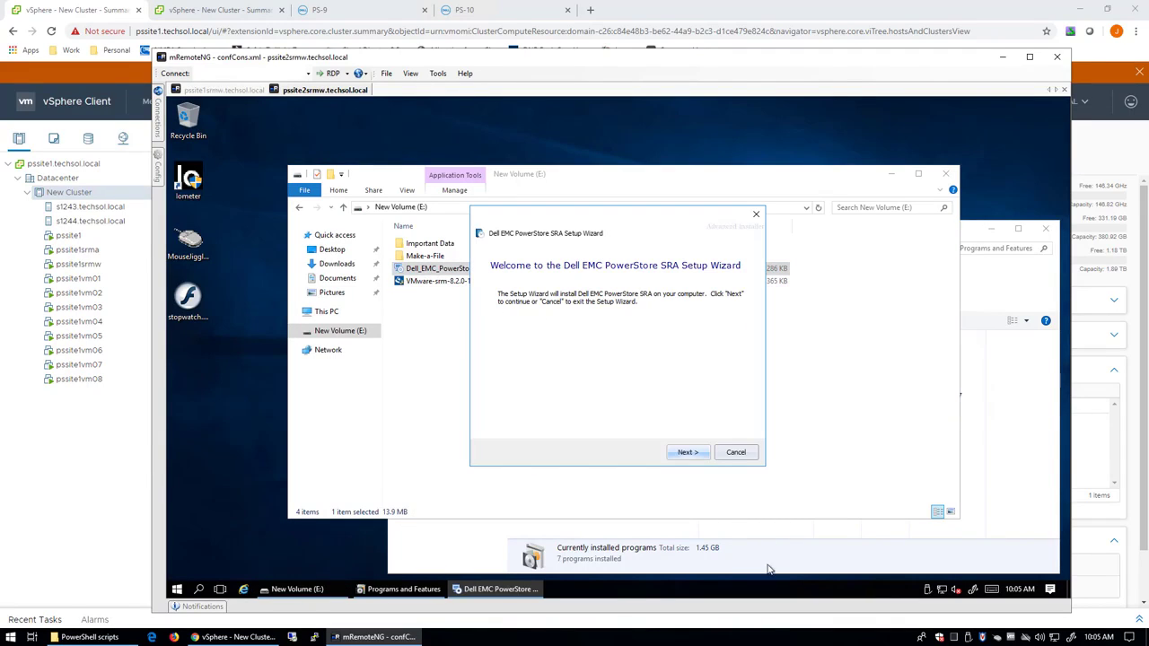
click(687, 452)
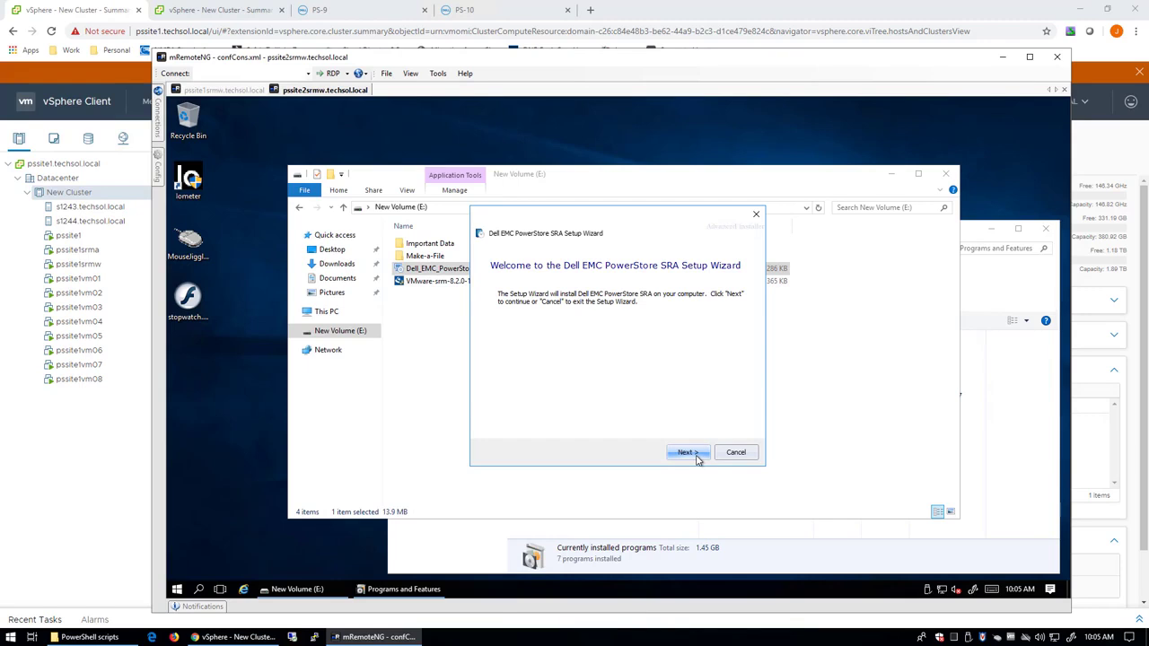
click(688, 452)
click(689, 453)
click(690, 453)
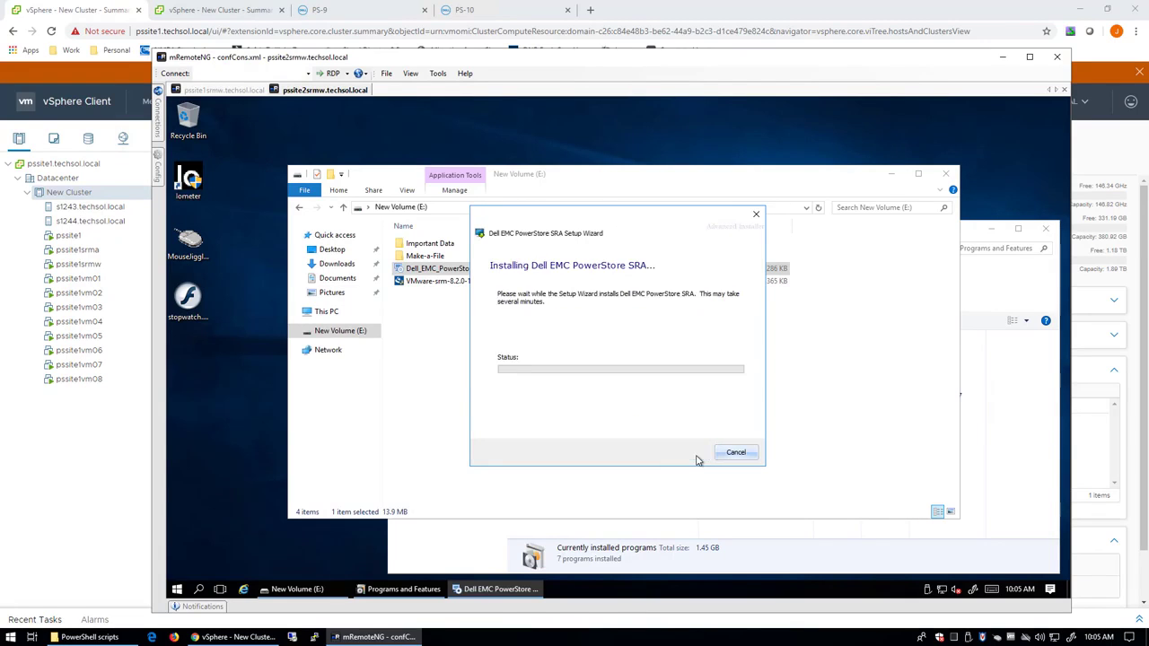
click(595, 436)
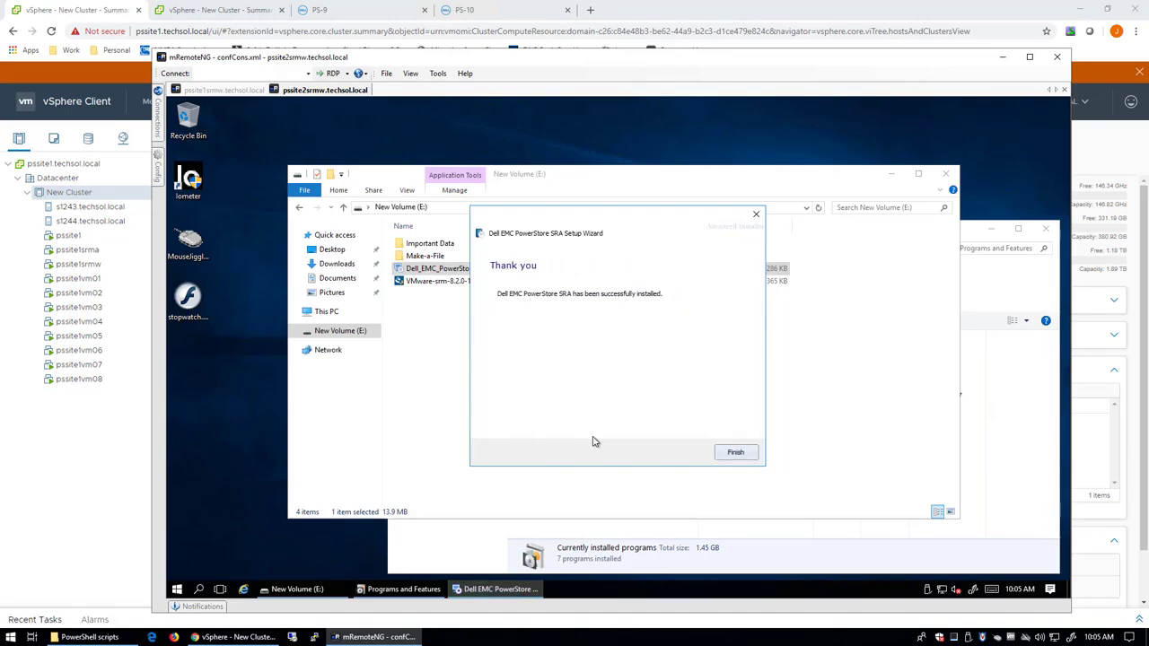
click(732, 455)
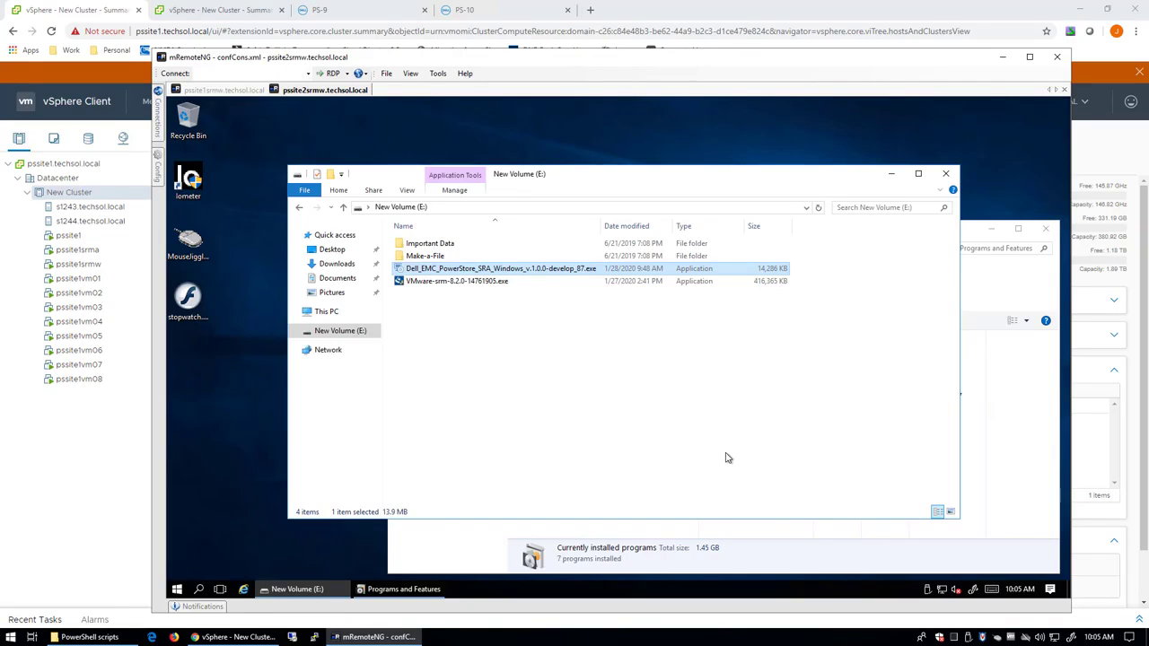
Launch the Site Recovery application from the vSphere Client menu in a new tab.
click(127, 504)
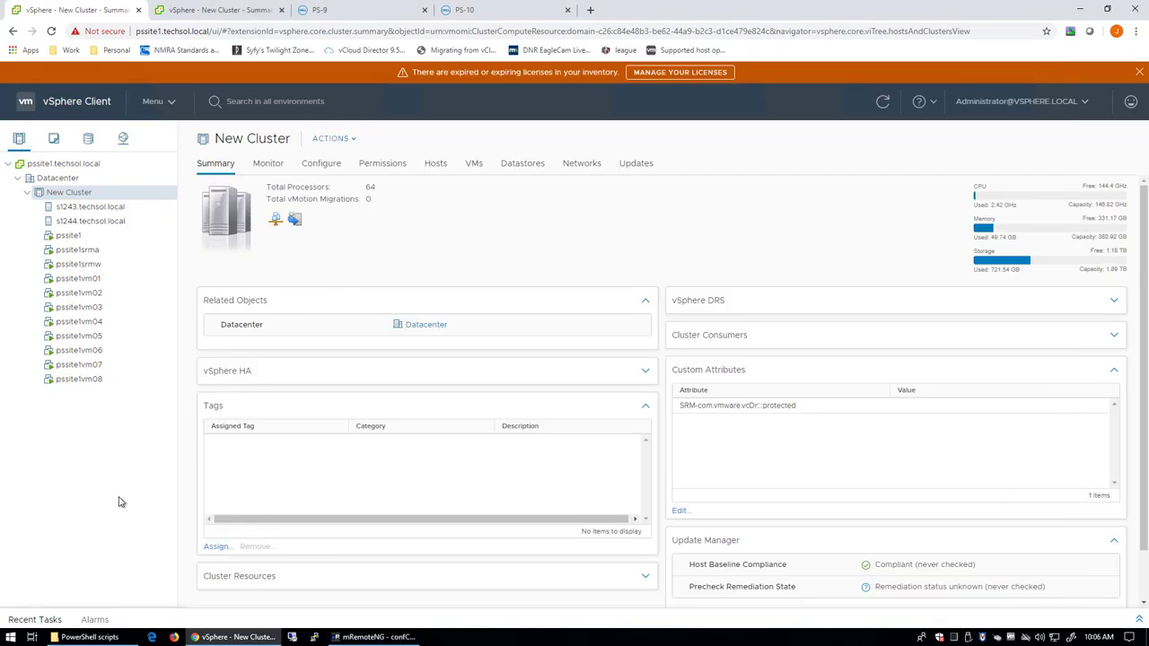
click(154, 103)
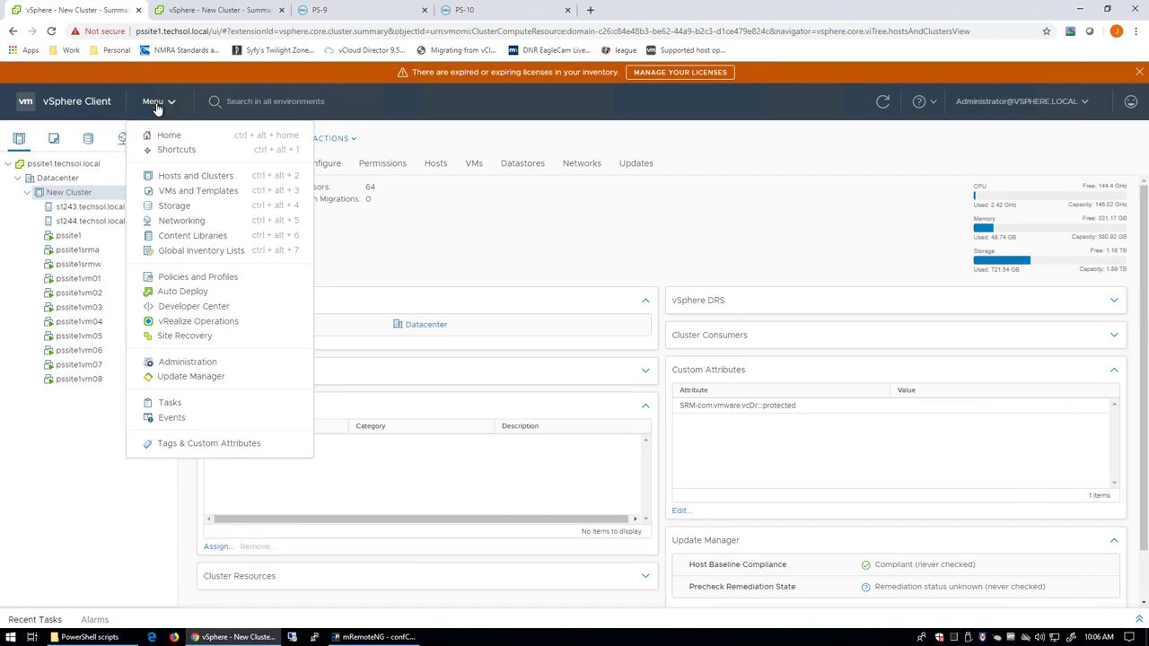
click(183, 340)
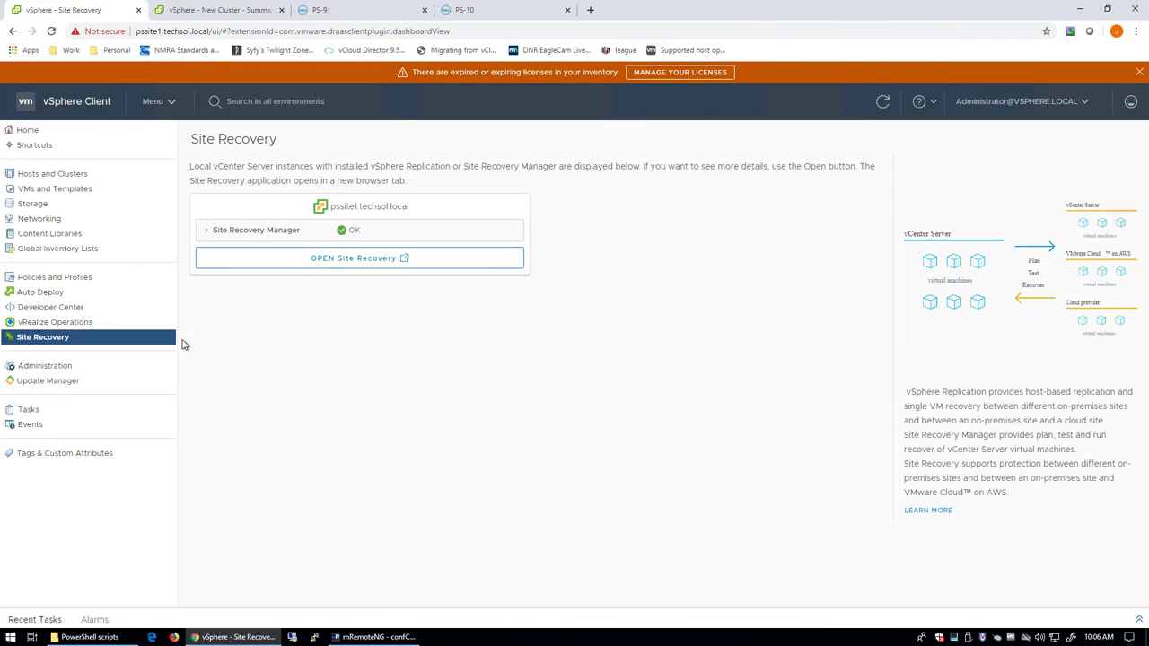
click(333, 266)
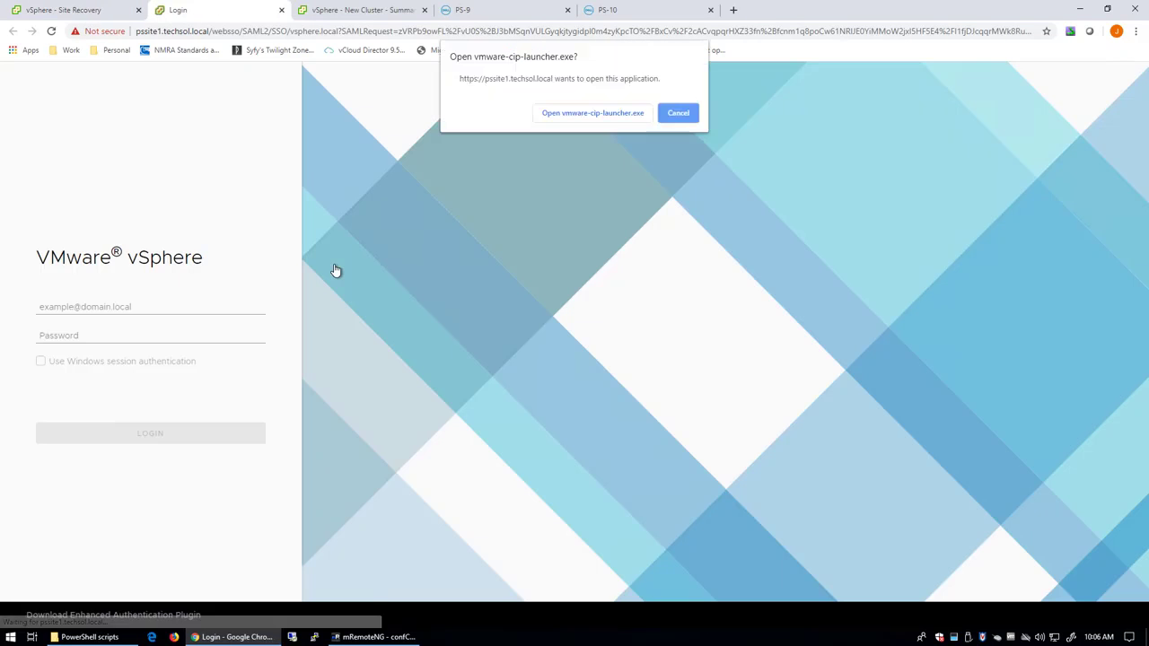
click(600, 114)
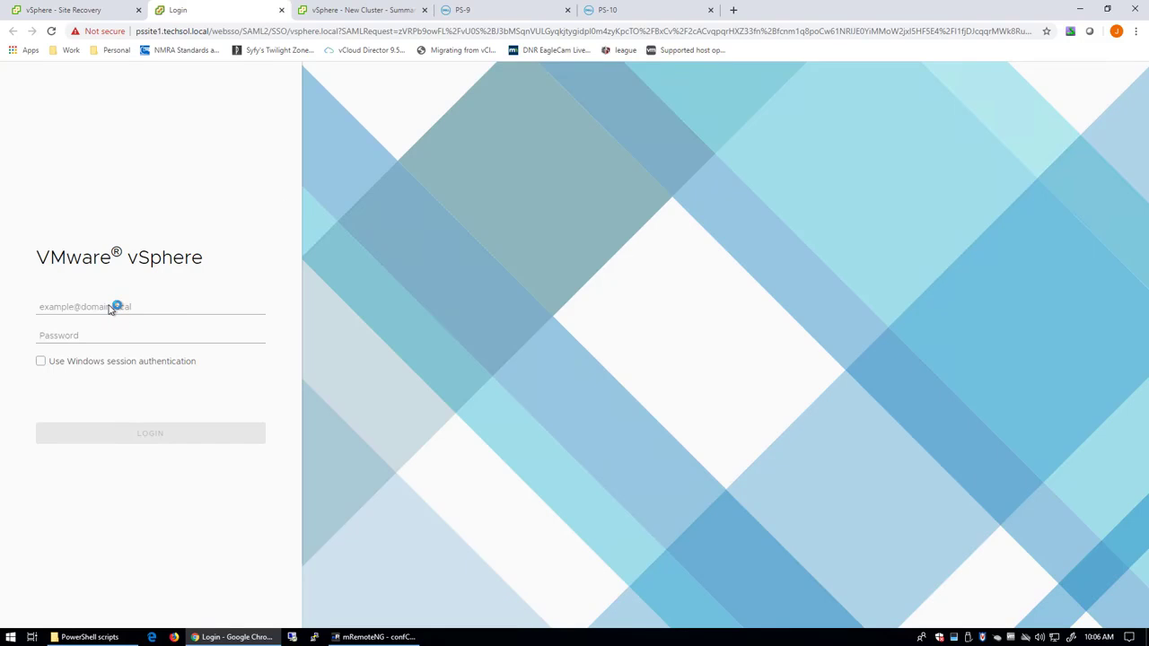
Sign in to Site Recovery with the vSphere SSO administrator account and password.
click(114, 307)
text(adm)
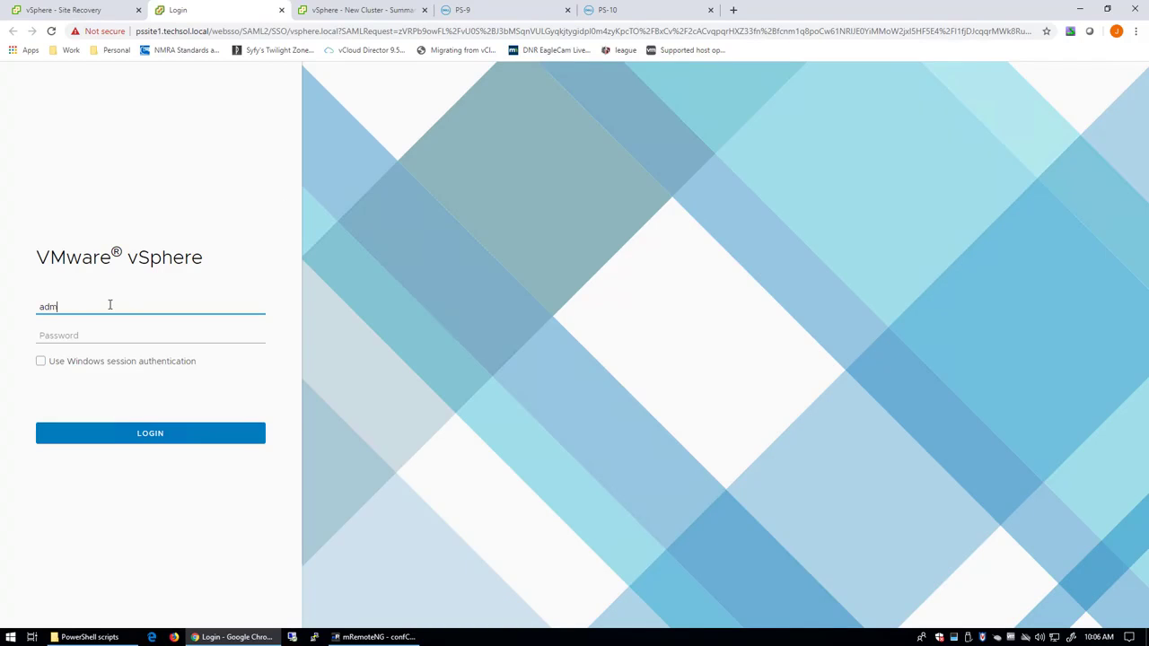
text(inistrator@vsphere.local)
key(Tab)
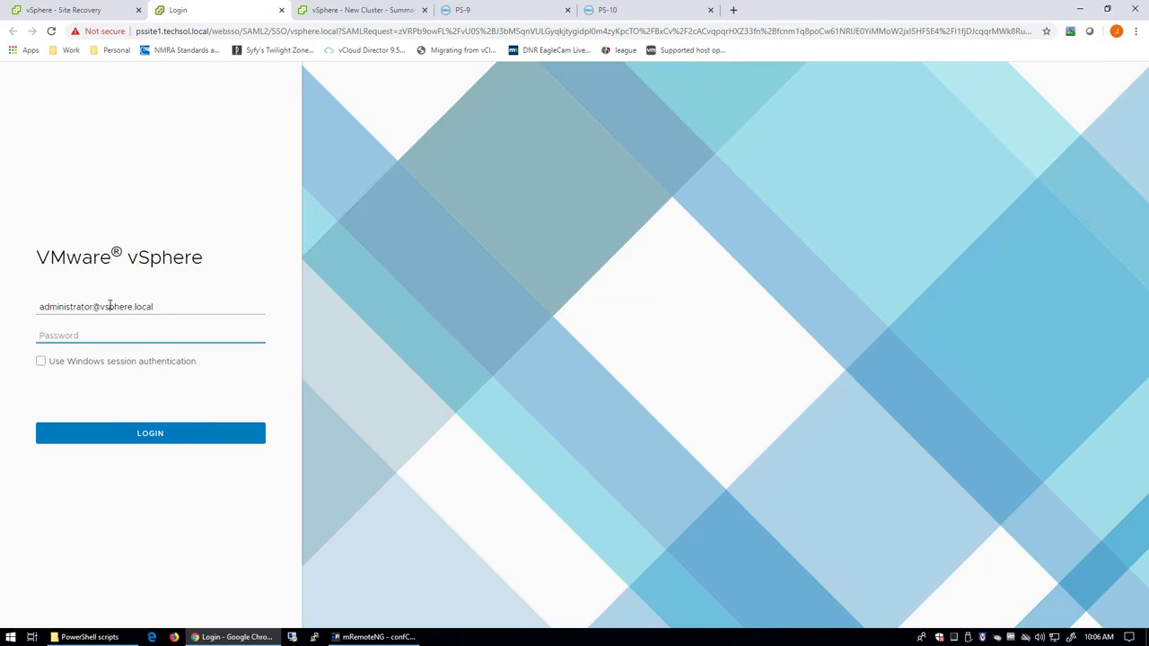
text(•••••••••••)
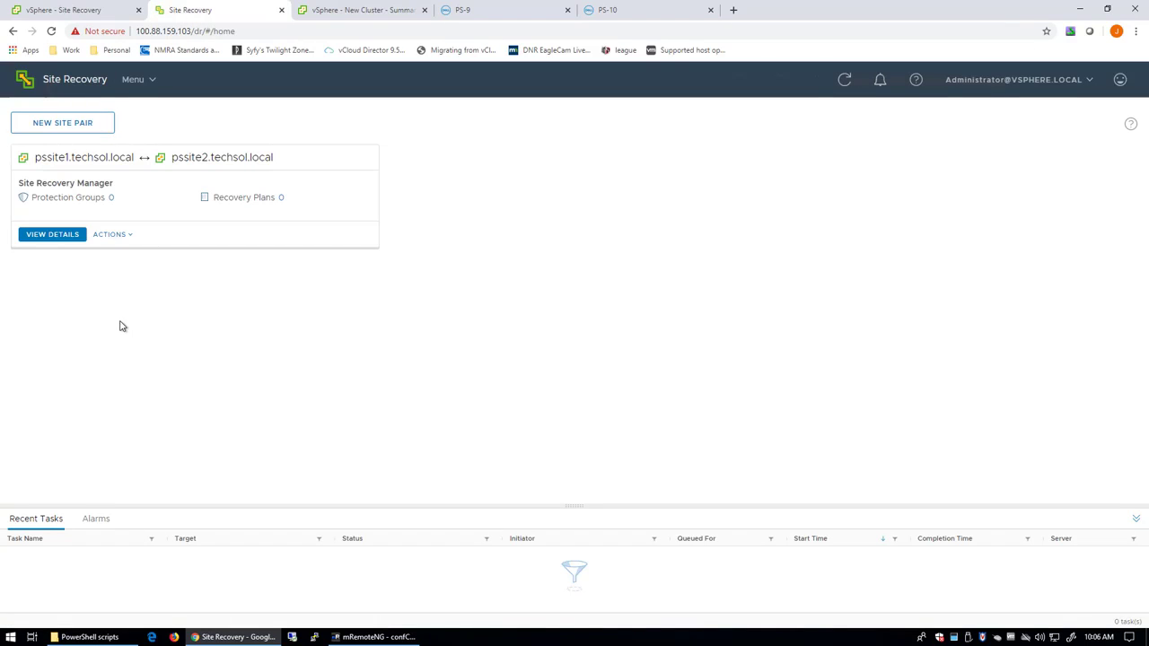
Open the pssite1–pssite2 site pair and log in to remote site pssite2.techsol.local as the SSO administrator.
click(52, 238)
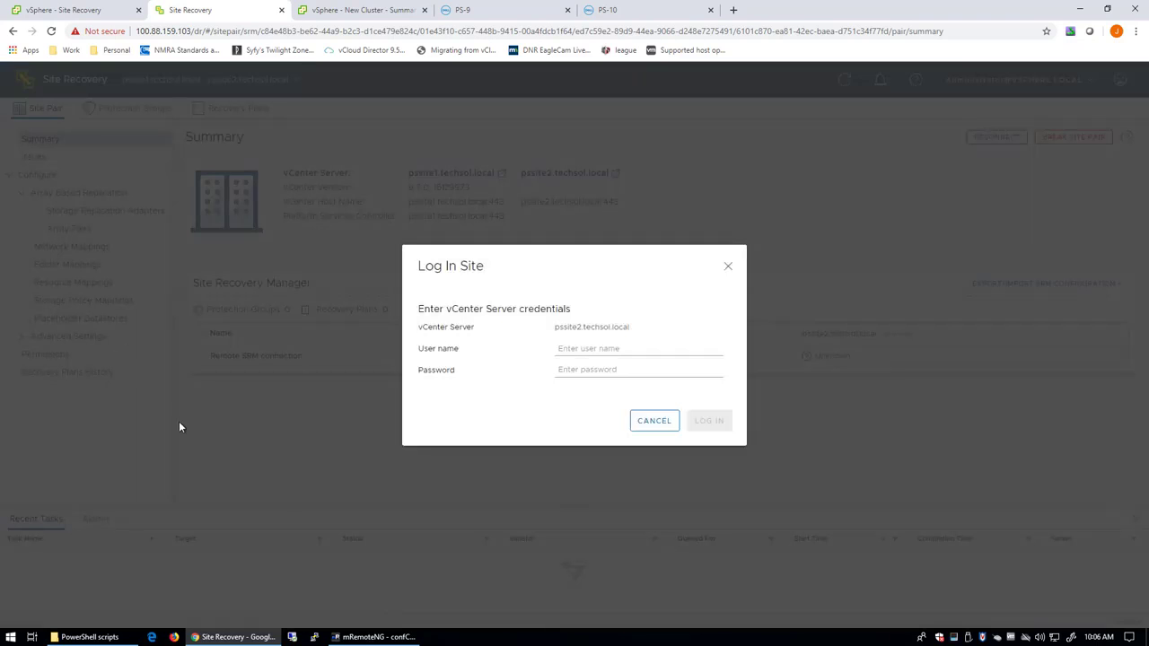
click(573, 350)
text(administrator)
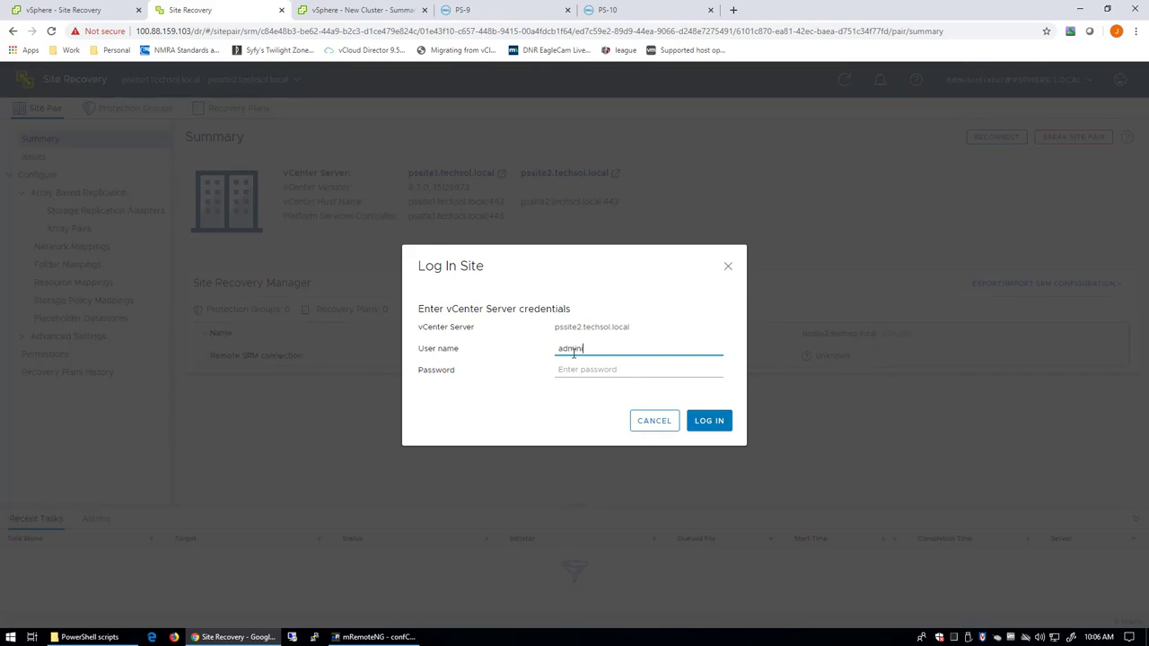
text(@vsphere.local)
key(Tab)
text(•)
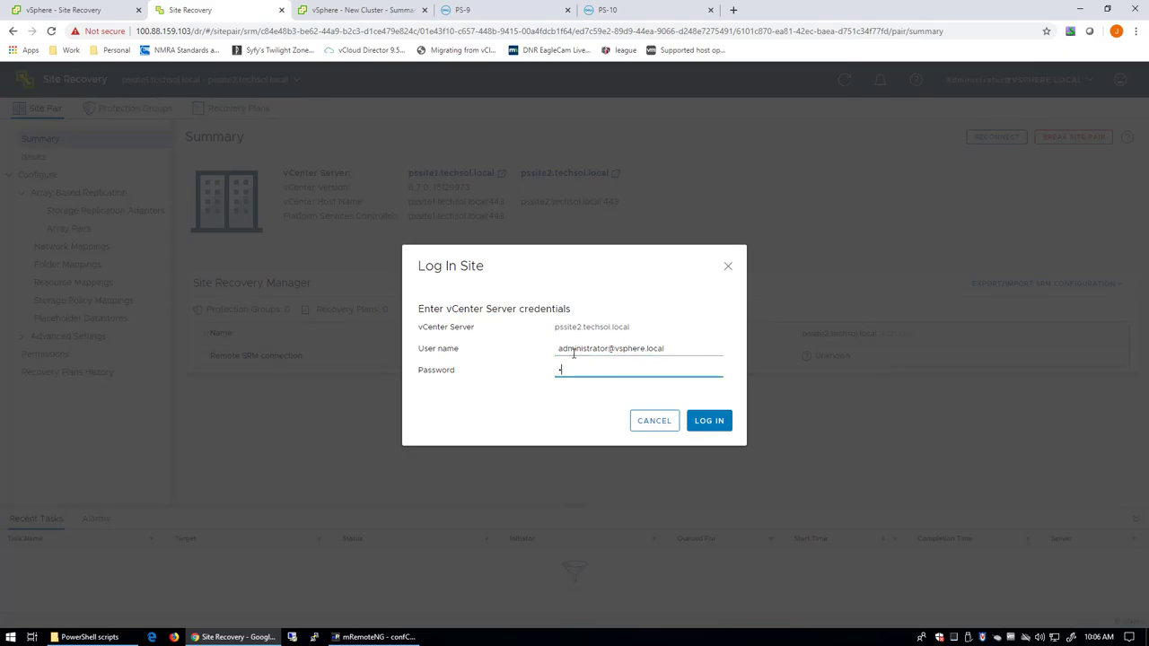
text(•••••••••••)
key(Return)
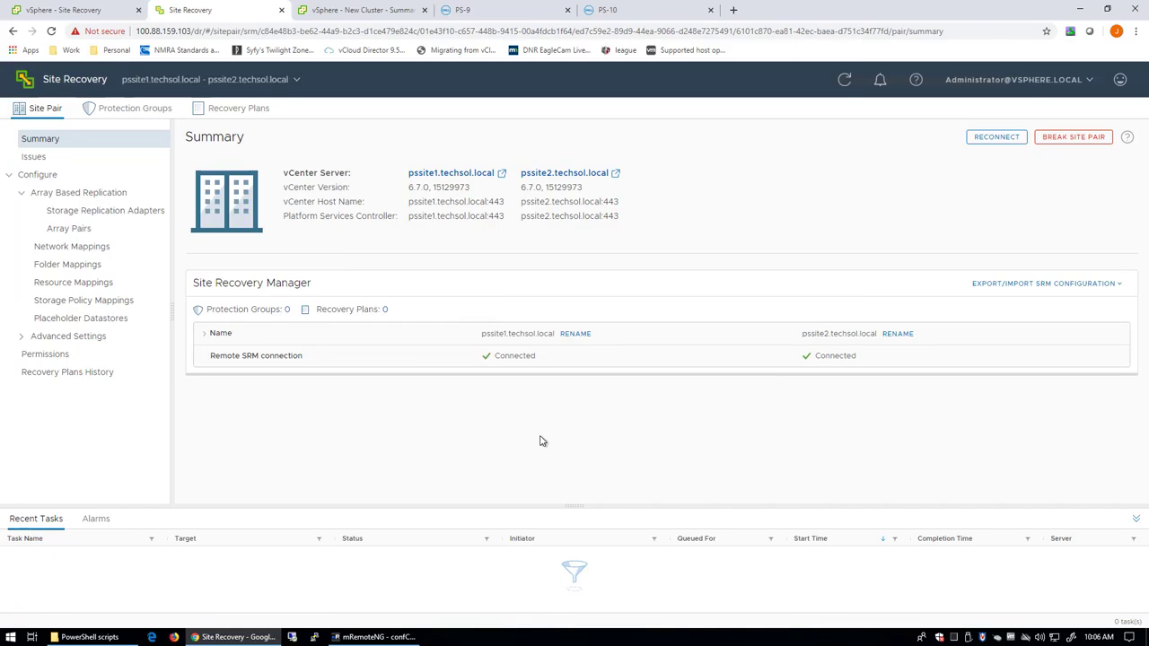
Rescan the storage replication adapters for pssite1.techsol.local.
click(93, 228)
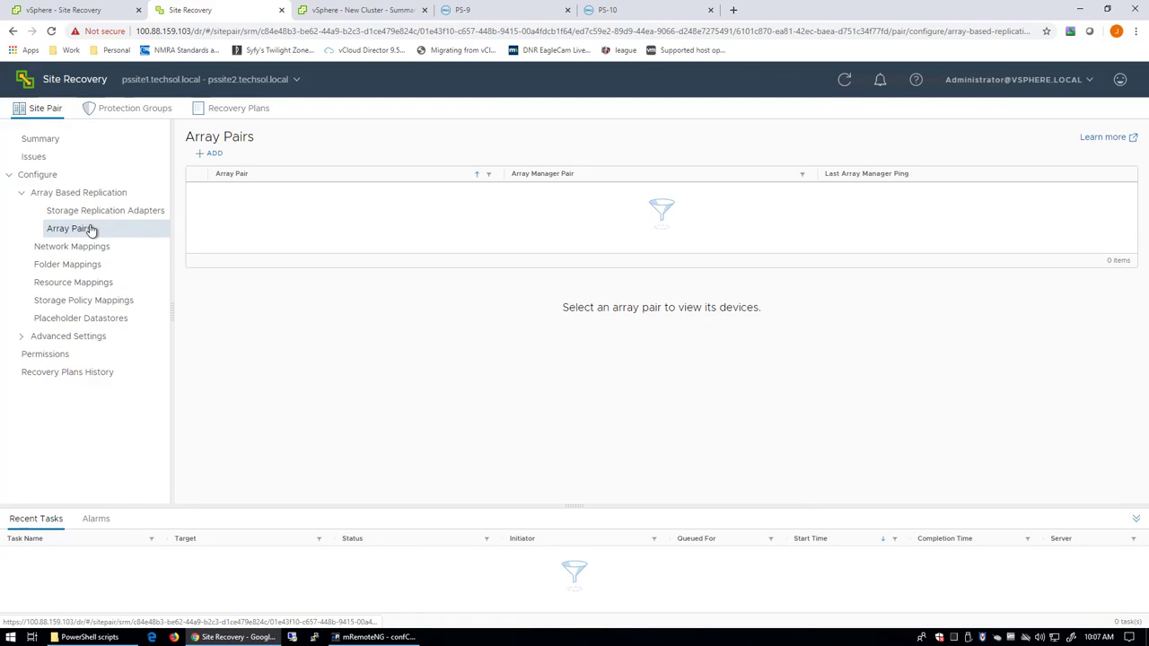
click(95, 214)
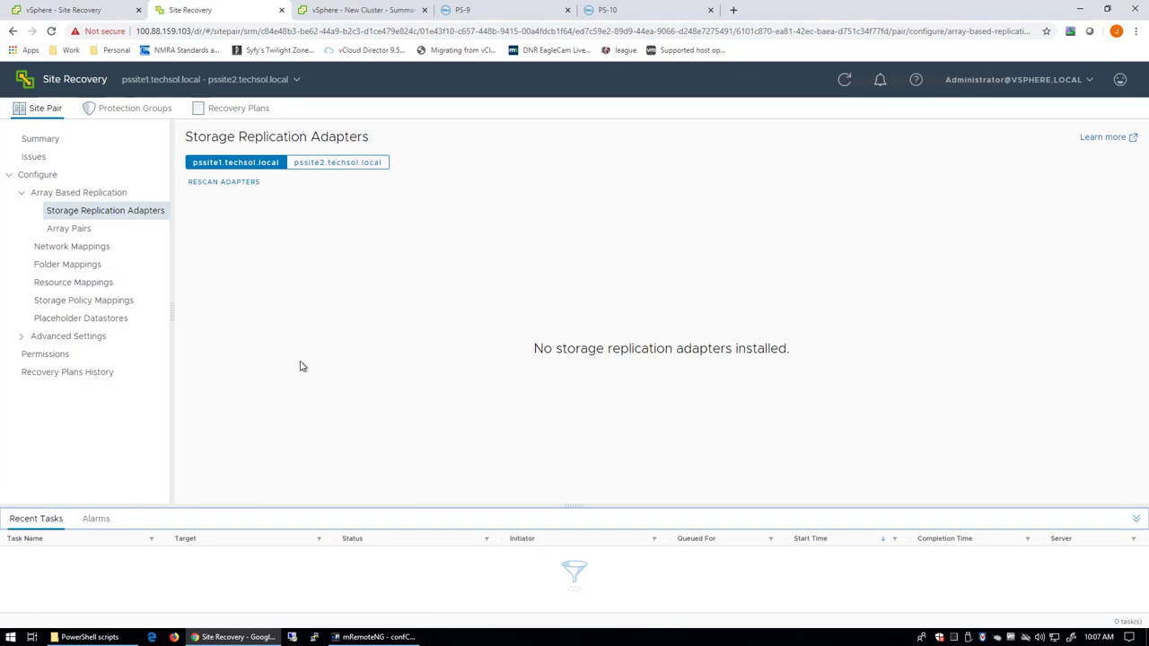
click(216, 184)
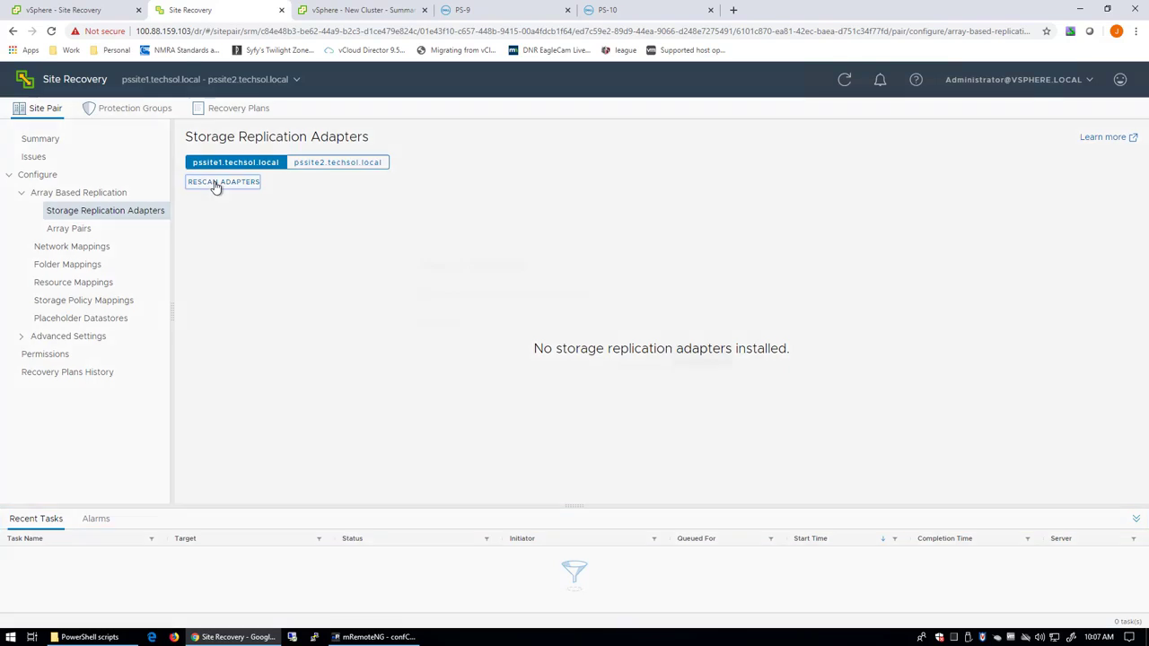
click(720, 389)
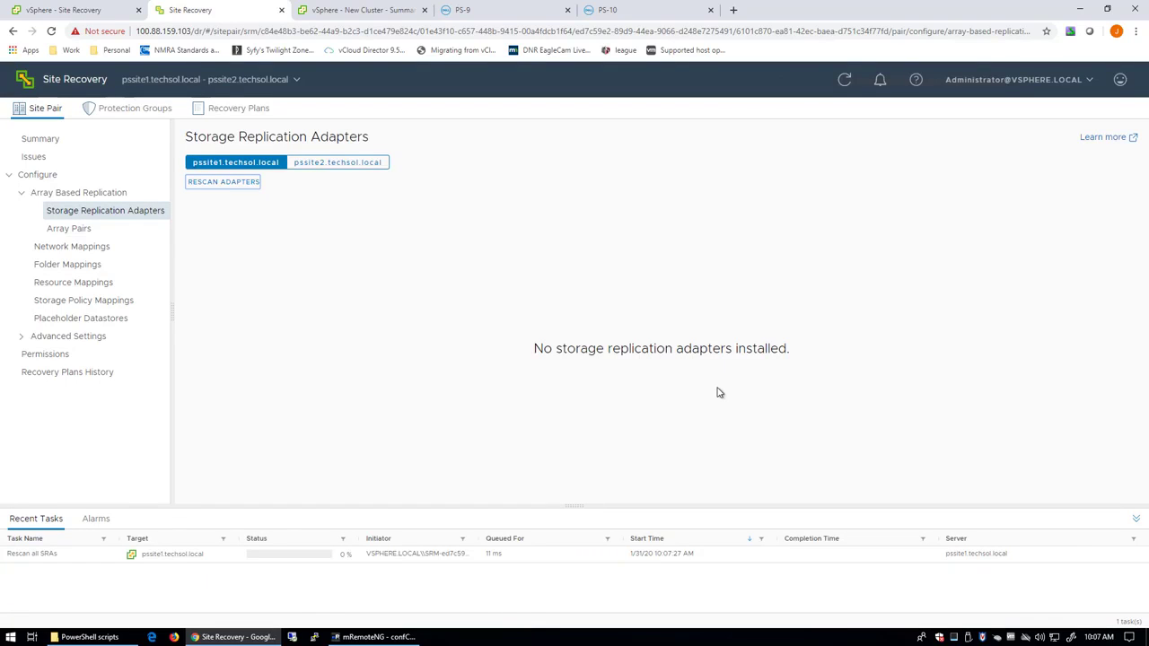
Rescan adapters for pssite2.techsol.local, recheck pssite1's PowerStore SRA, and go to Array Pairs.
click(353, 165)
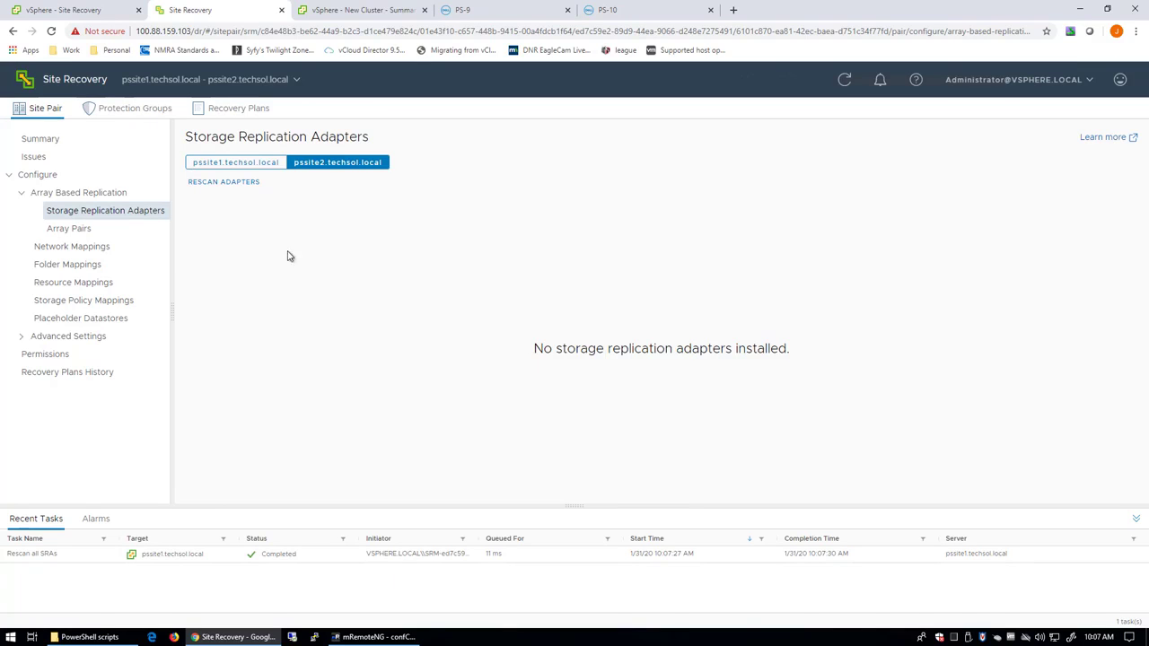
click(240, 184)
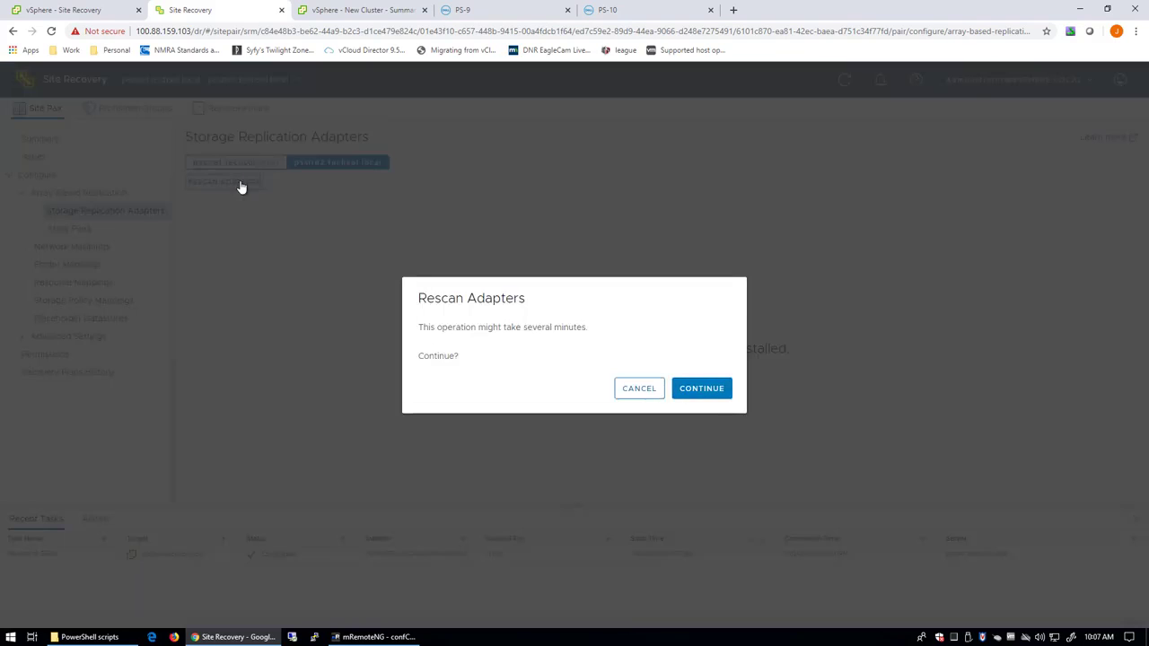
click(709, 393)
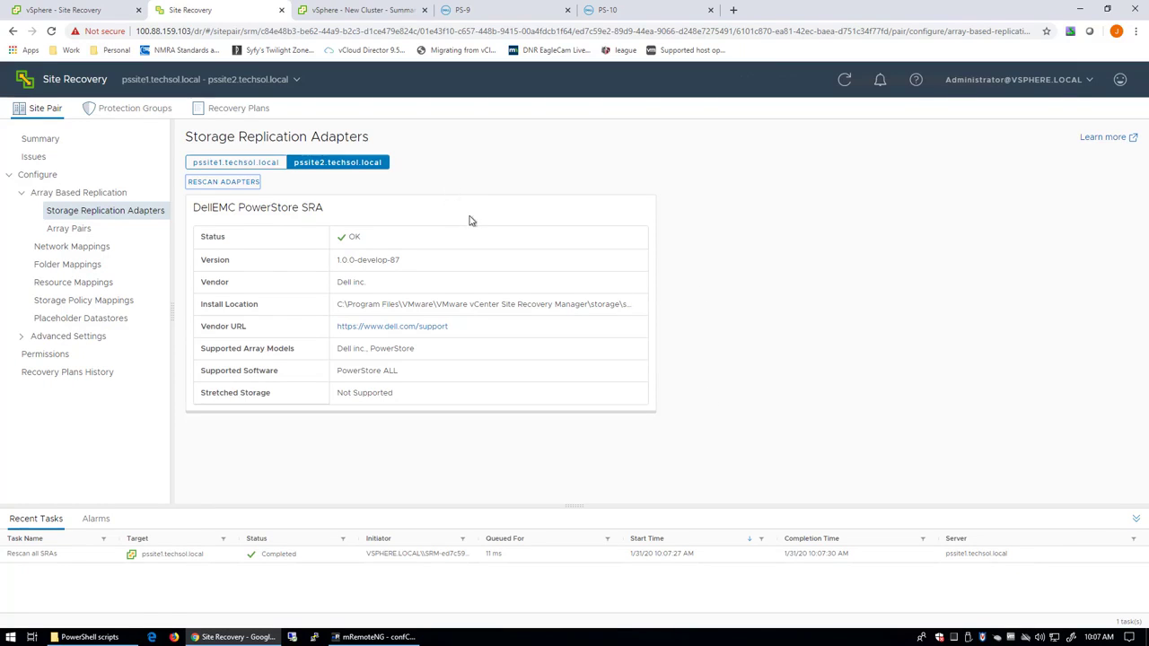
click(248, 163)
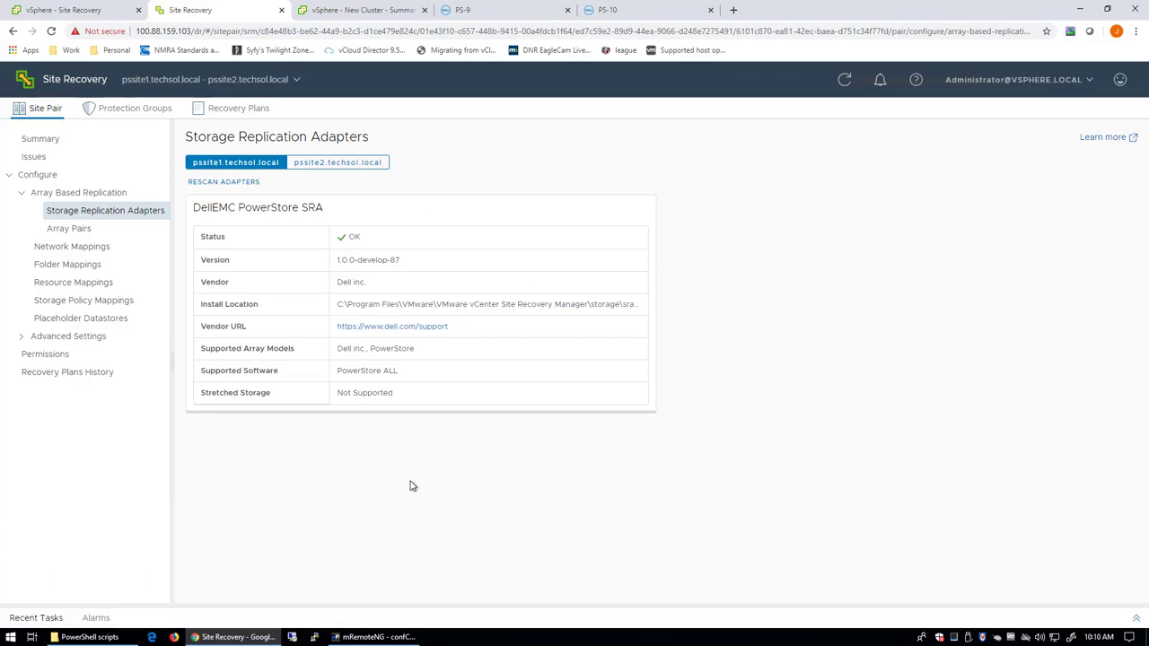
click(100, 231)
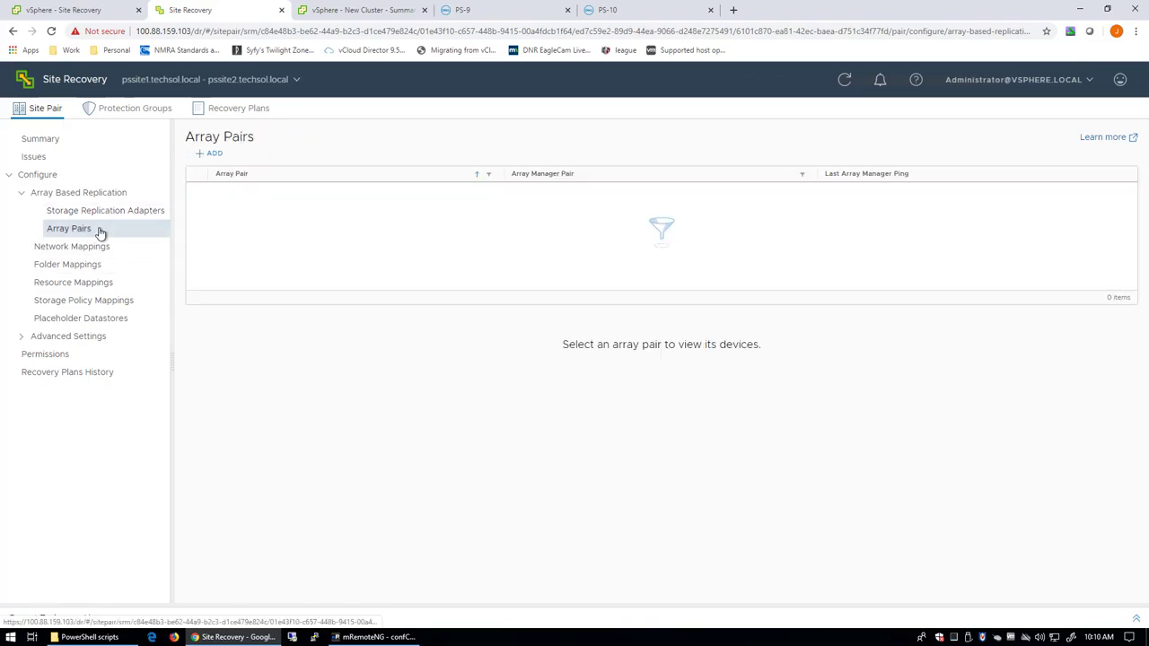
Add a PowerStore SRA array pair with local manager PS-9 at 100.88.130.90, user admin and its password.
click(219, 160)
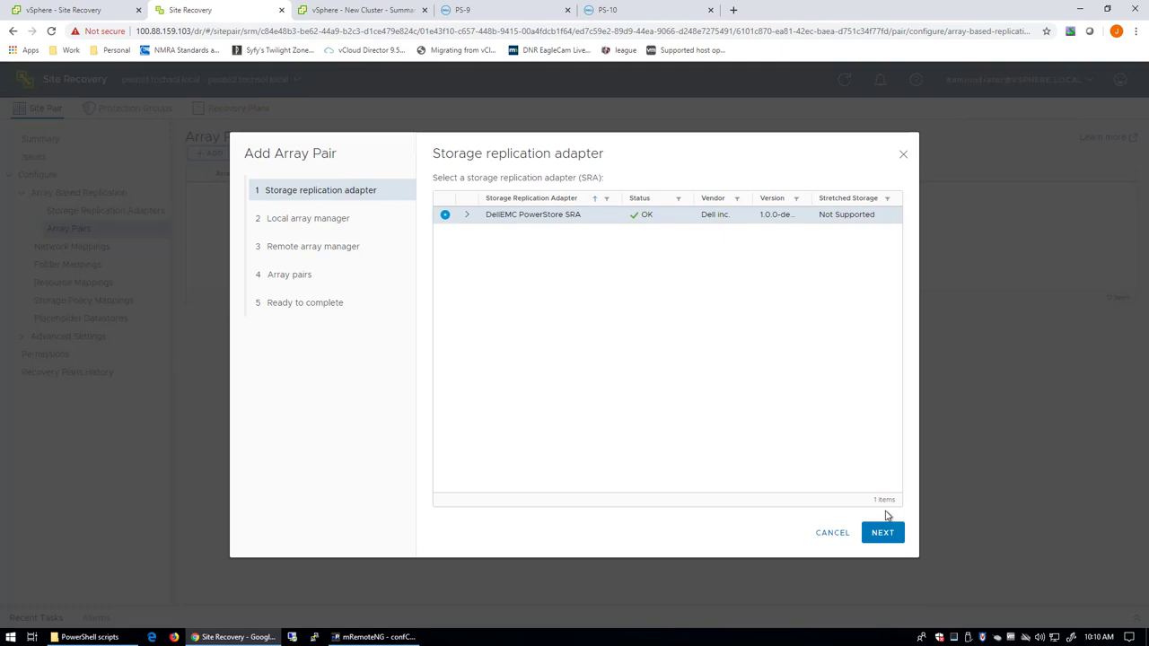
click(884, 533)
click(832, 196)
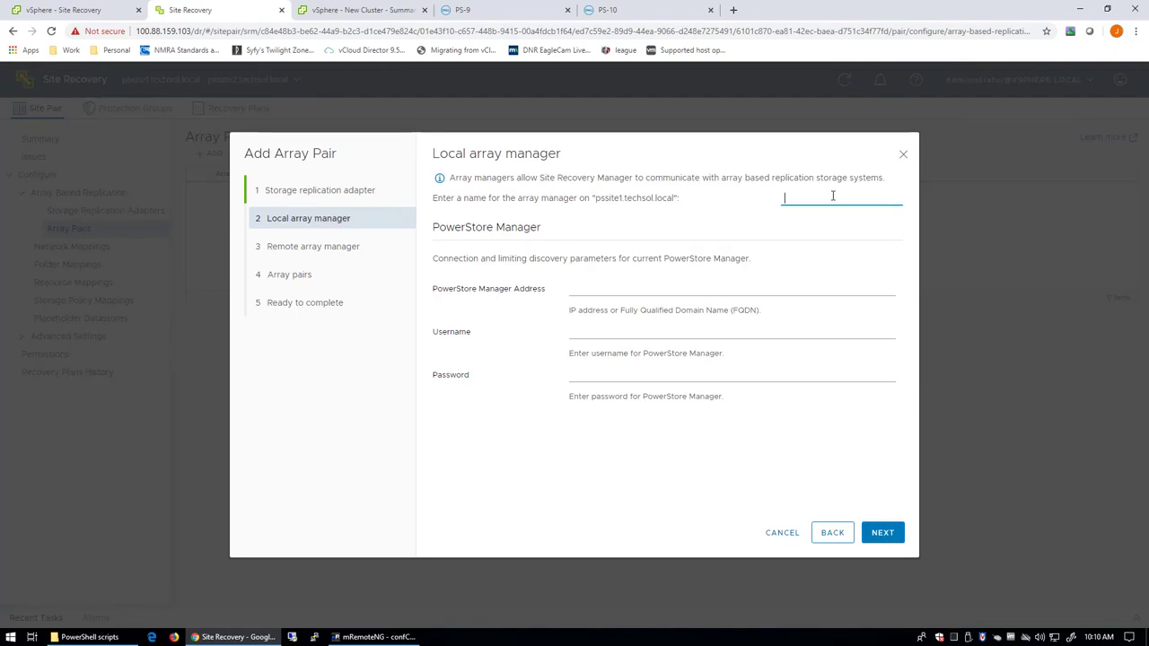
text(PS-9)
key(Tab)
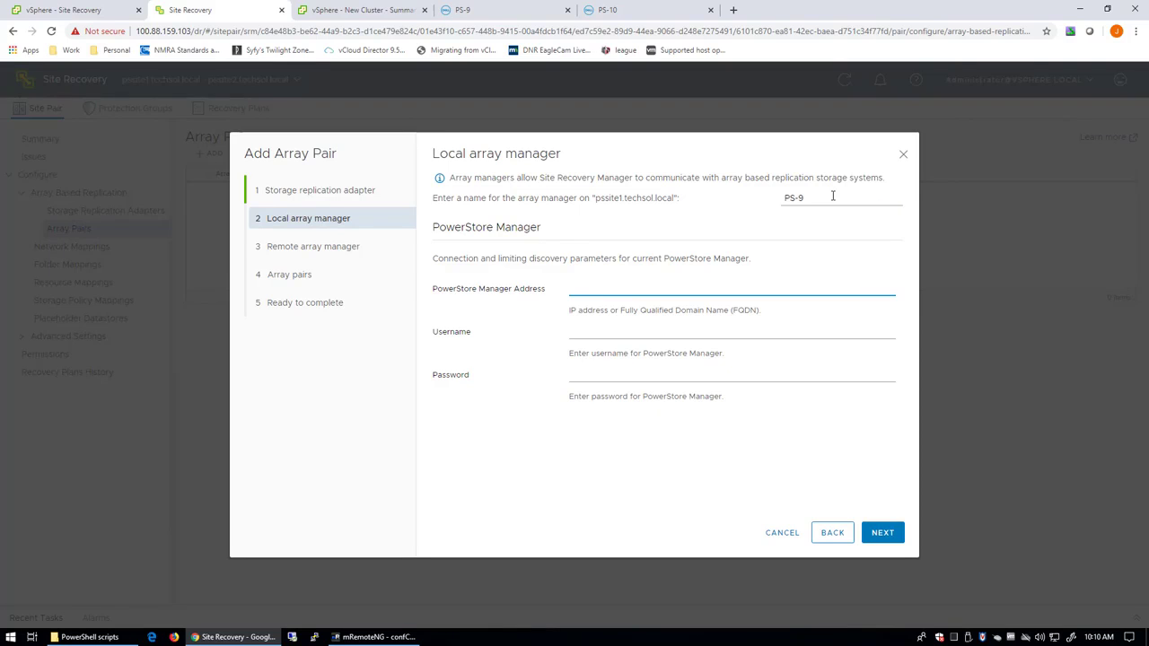
text(100.88.130.90)
key(Tab)
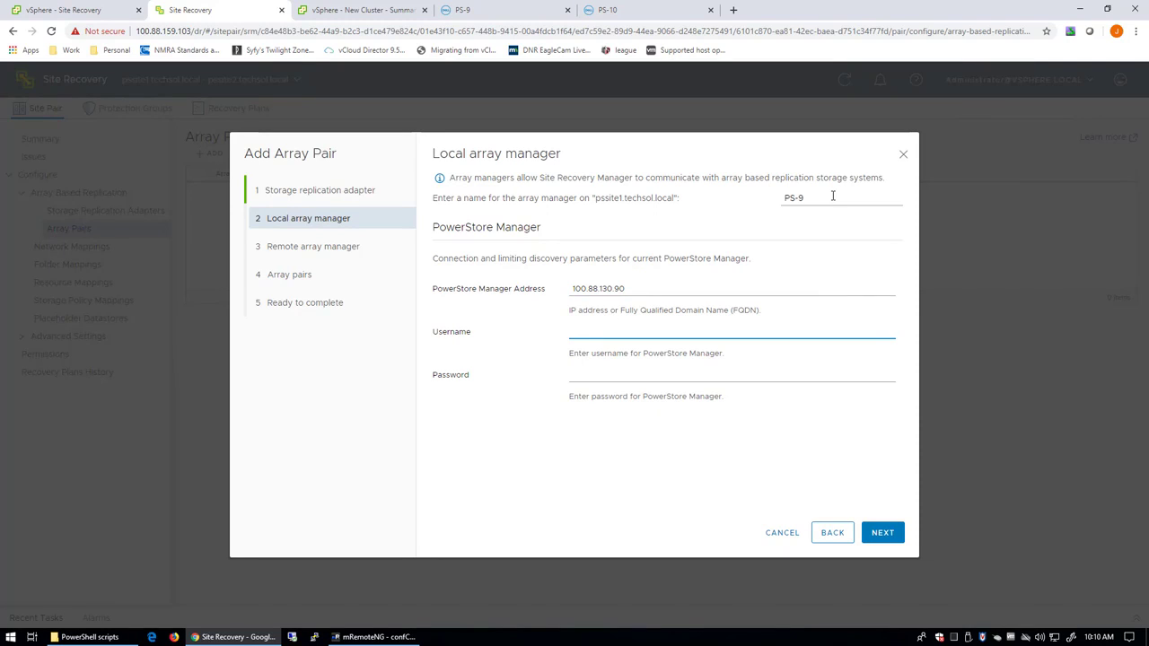
text(admin)
key(Tab)
text(•)
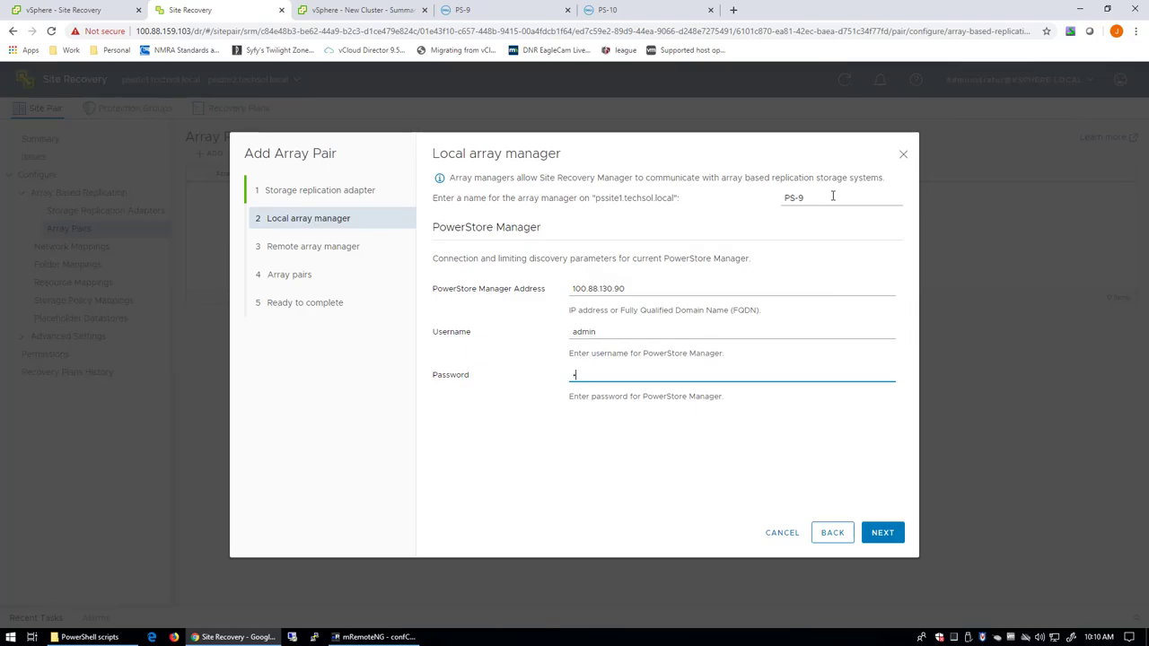
text(•••••••••••)
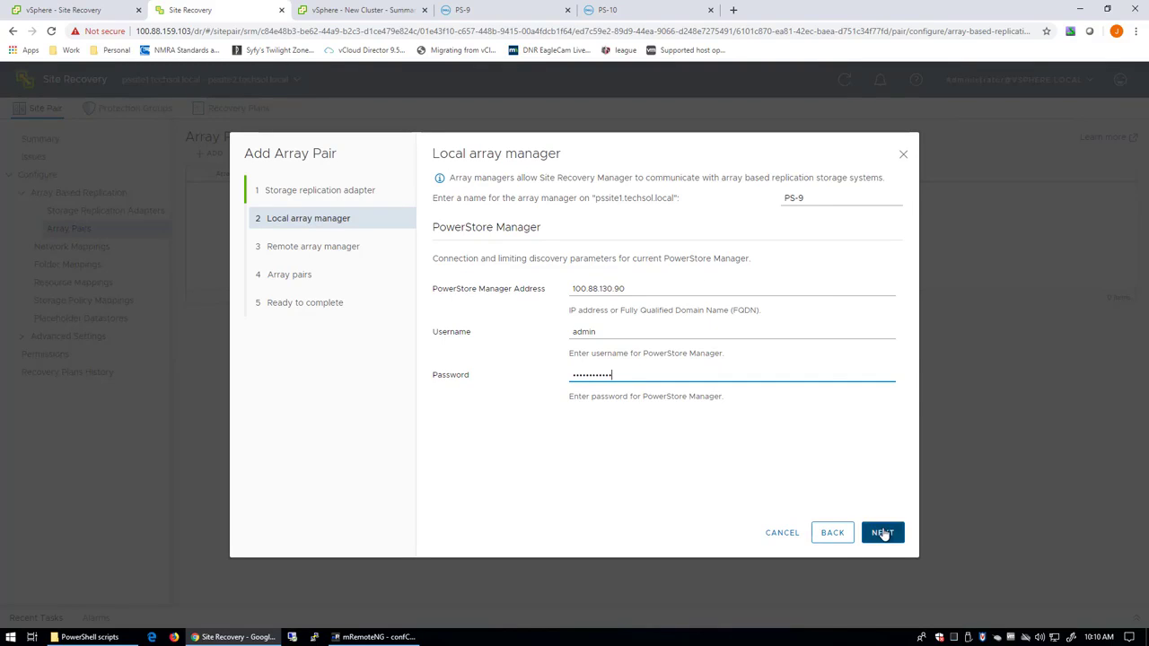
click(881, 532)
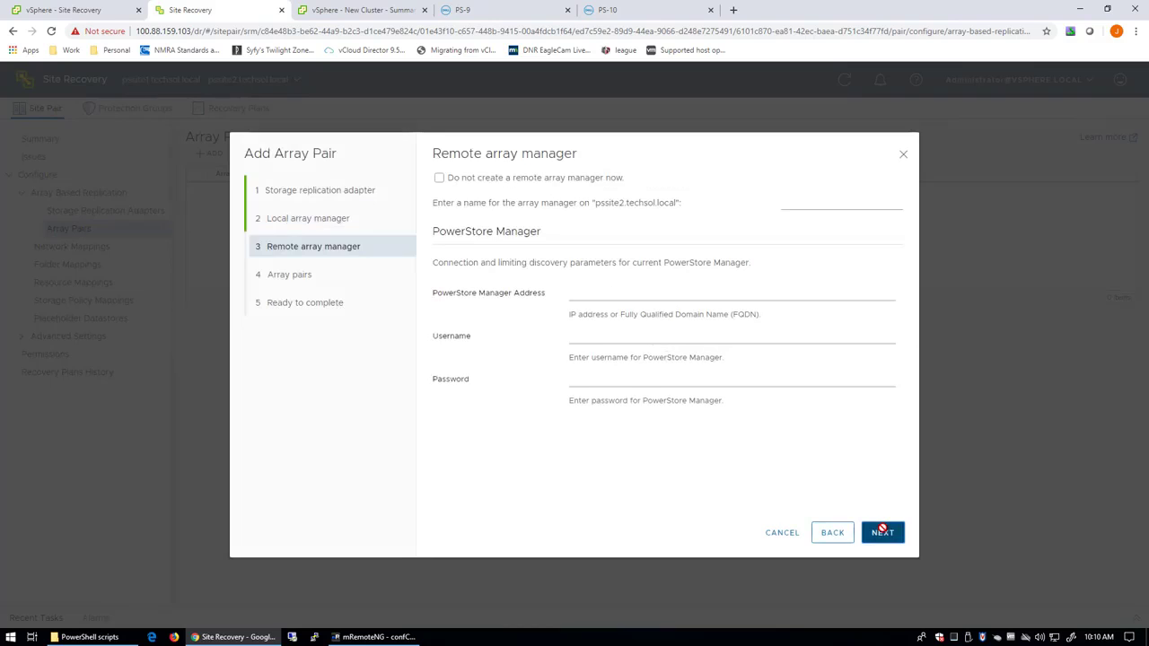
Name the remote array manager PS-10 with address 100.88.130.100.
click(858, 202)
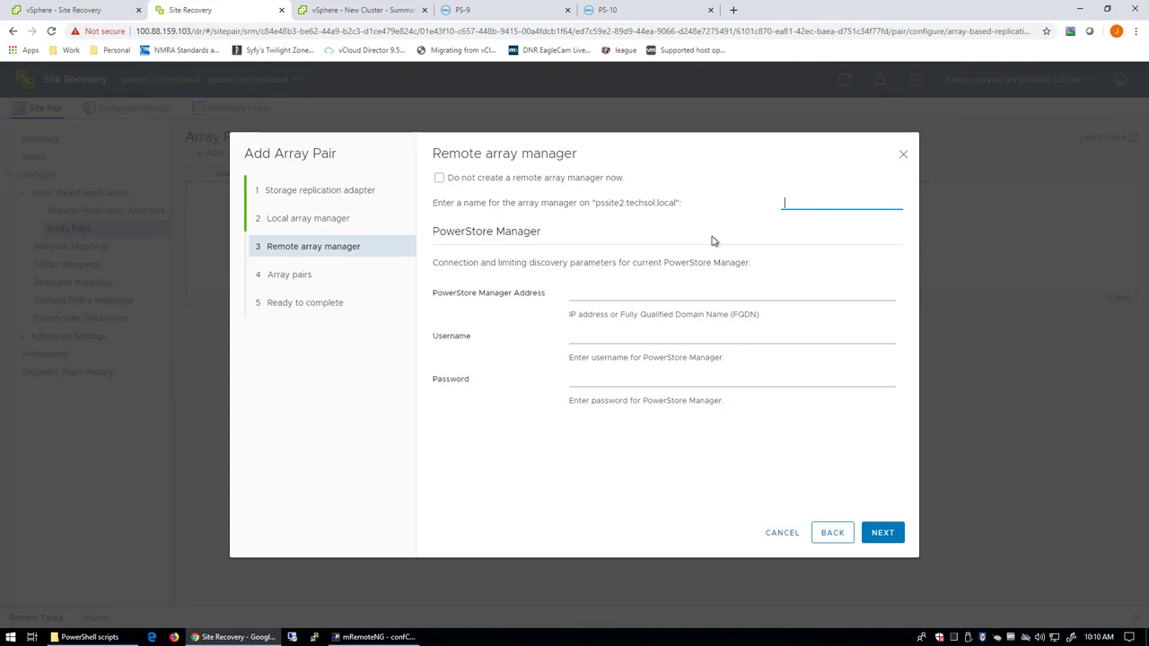
text(PS-10)
click(655, 289)
text(100.88.130.90)
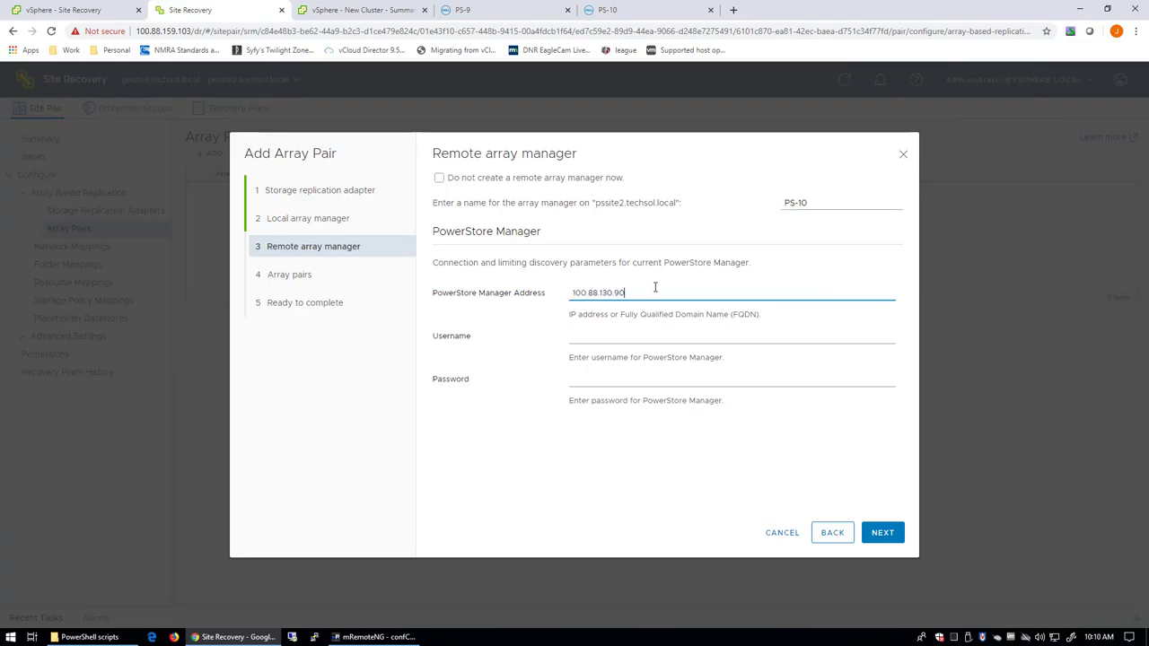
key(BackSpace)
key(BackSpace)
text(100)
Enter the admin username and password for PS-10 and finish creating the PS-9 ↔ PS-10 pair.
click(654, 337)
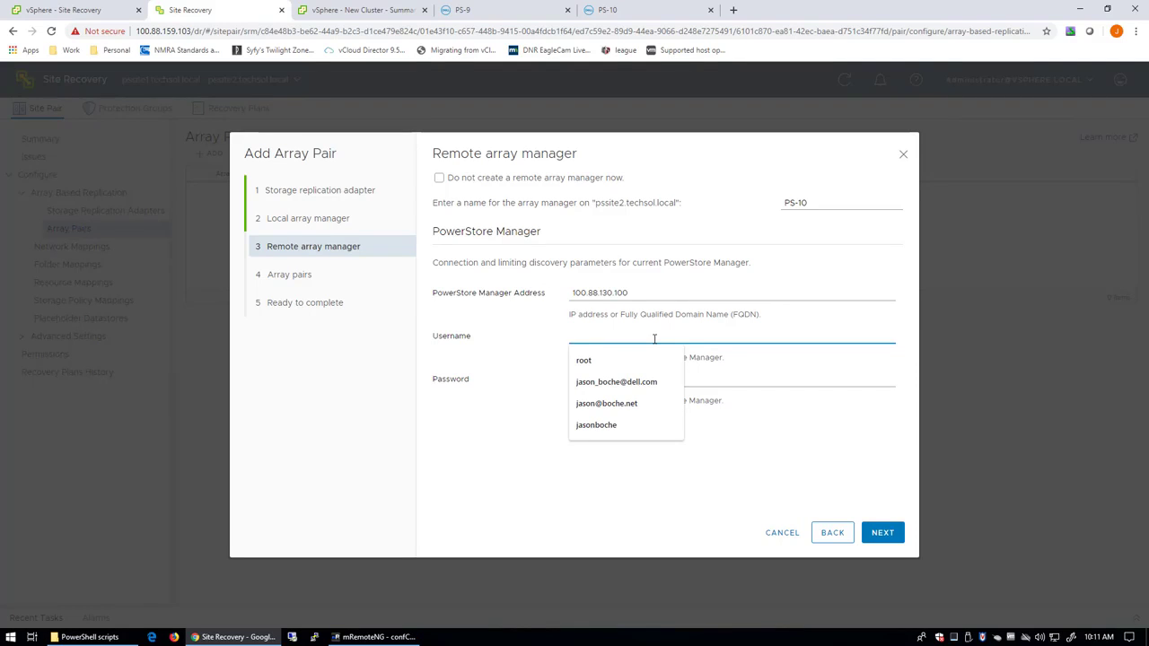
text(admin)
key(Tab)
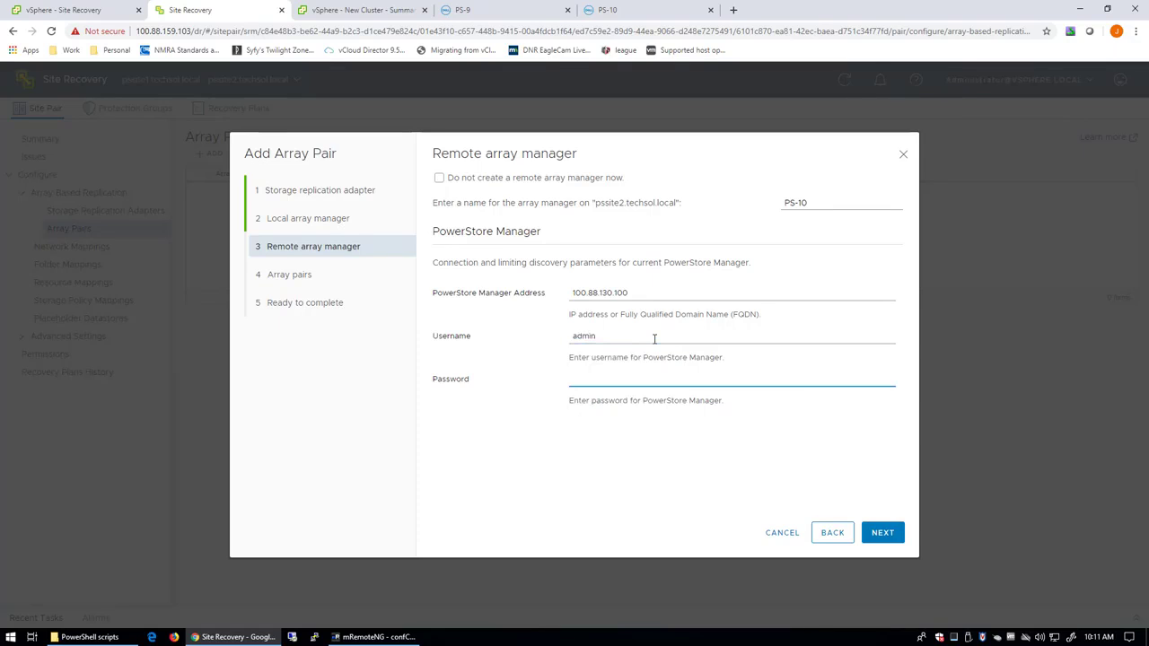
text(••••••••••••)
click(884, 535)
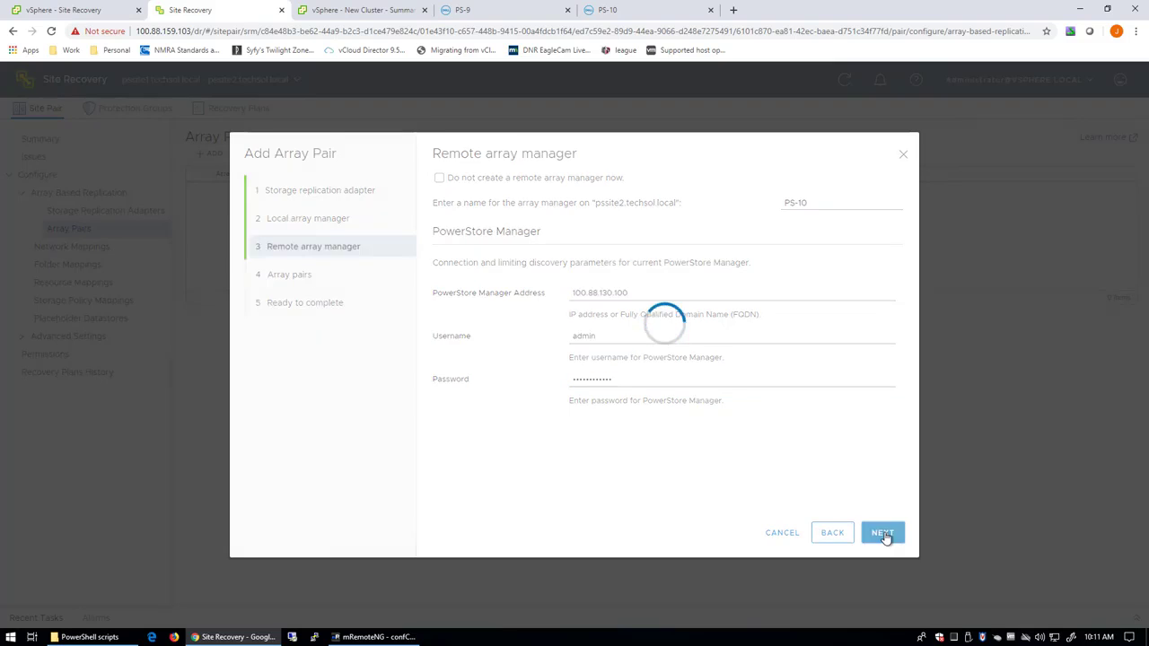
click(882, 533)
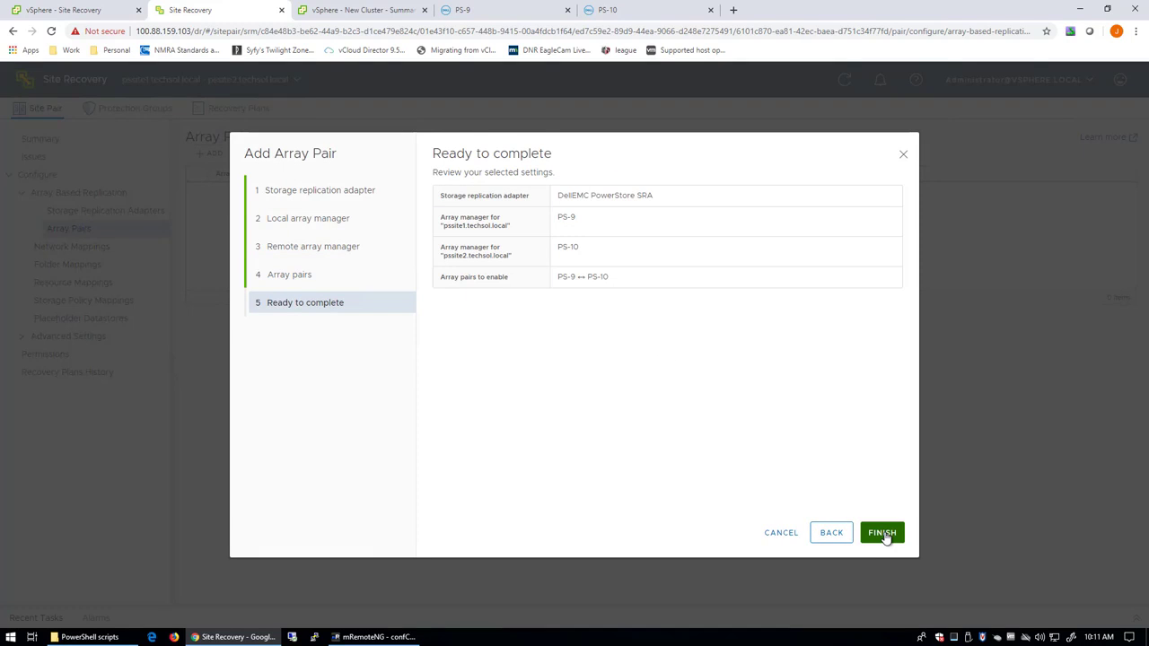
click(882, 533)
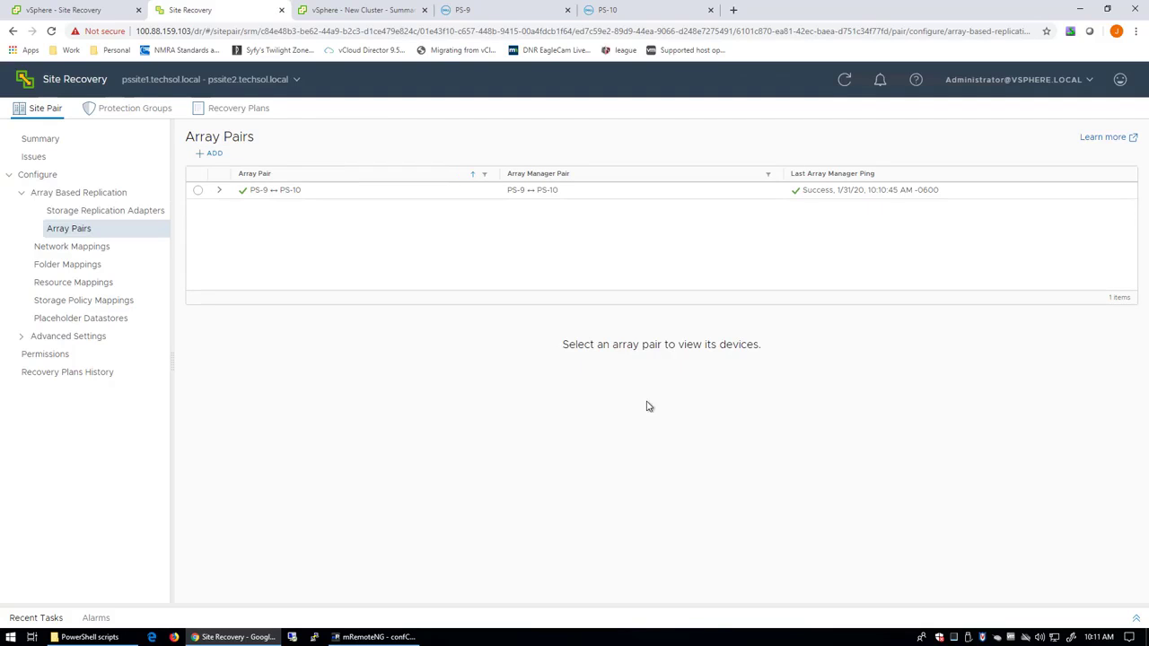
Select the PS-9 ↔ PS-10 row to list devices pslun20, pslun30, pslun40 and pslun50.
click(198, 193)
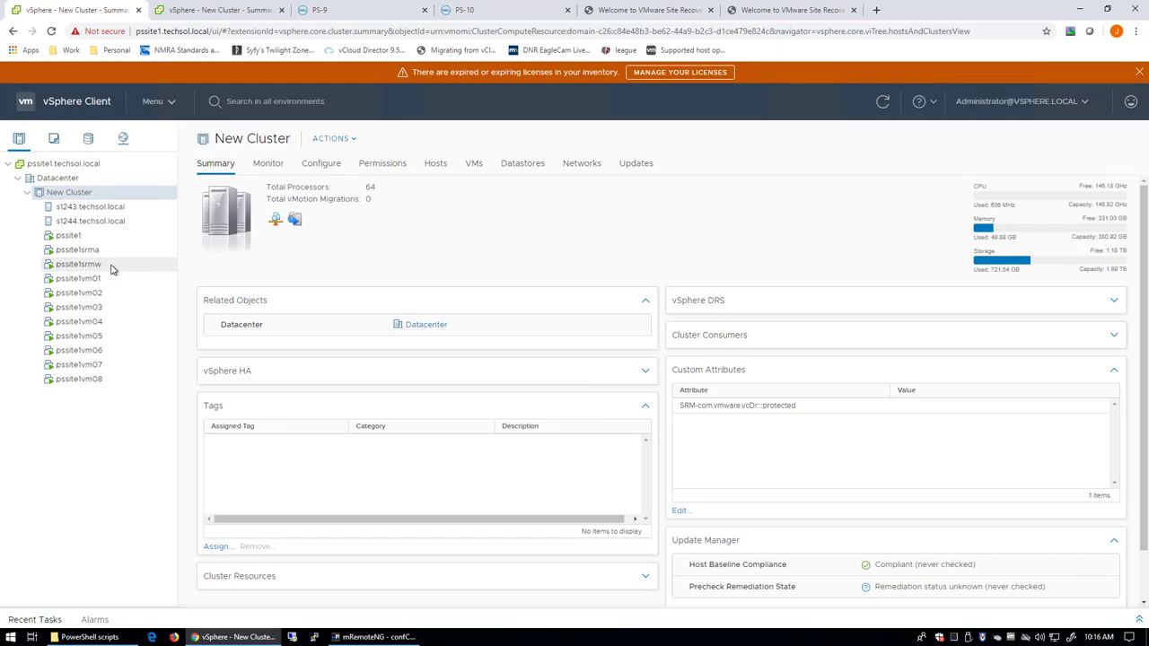
Select the pssite1srma appliance VM and switch to its Site Recovery welcome page.
click(102, 262)
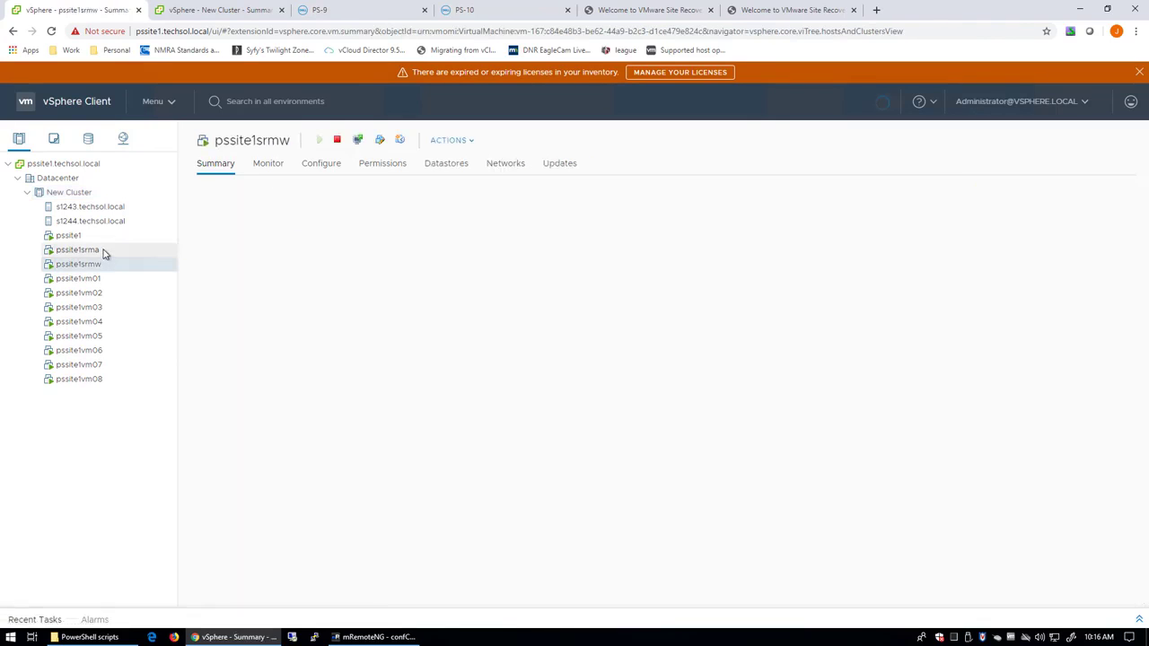
click(103, 251)
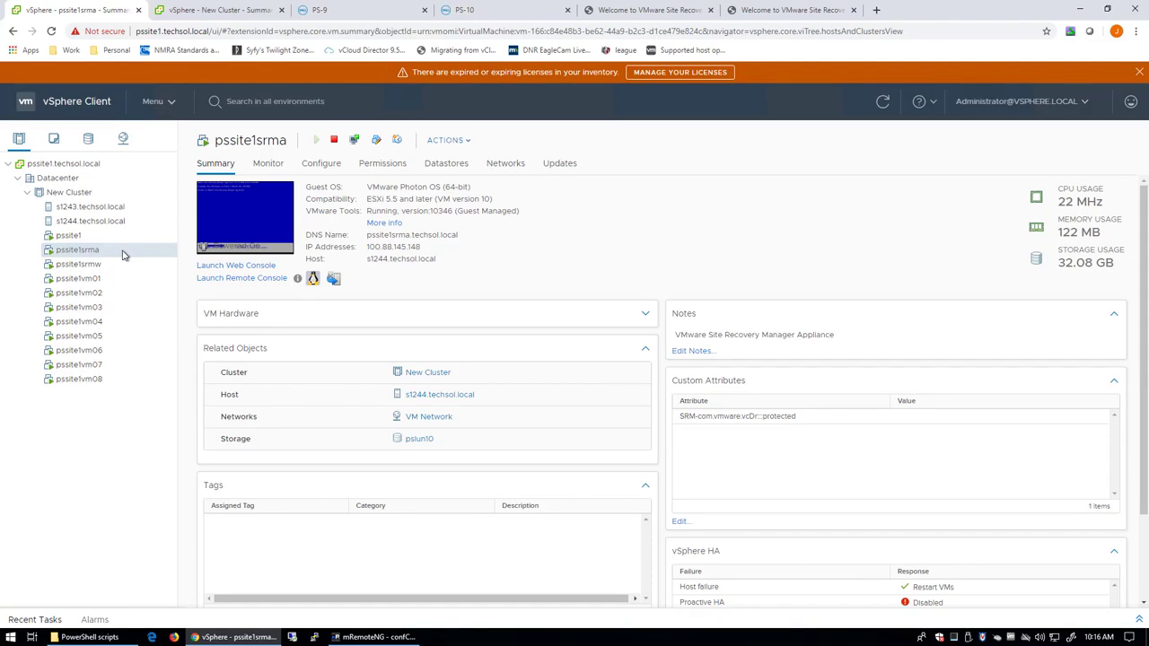
click(643, 10)
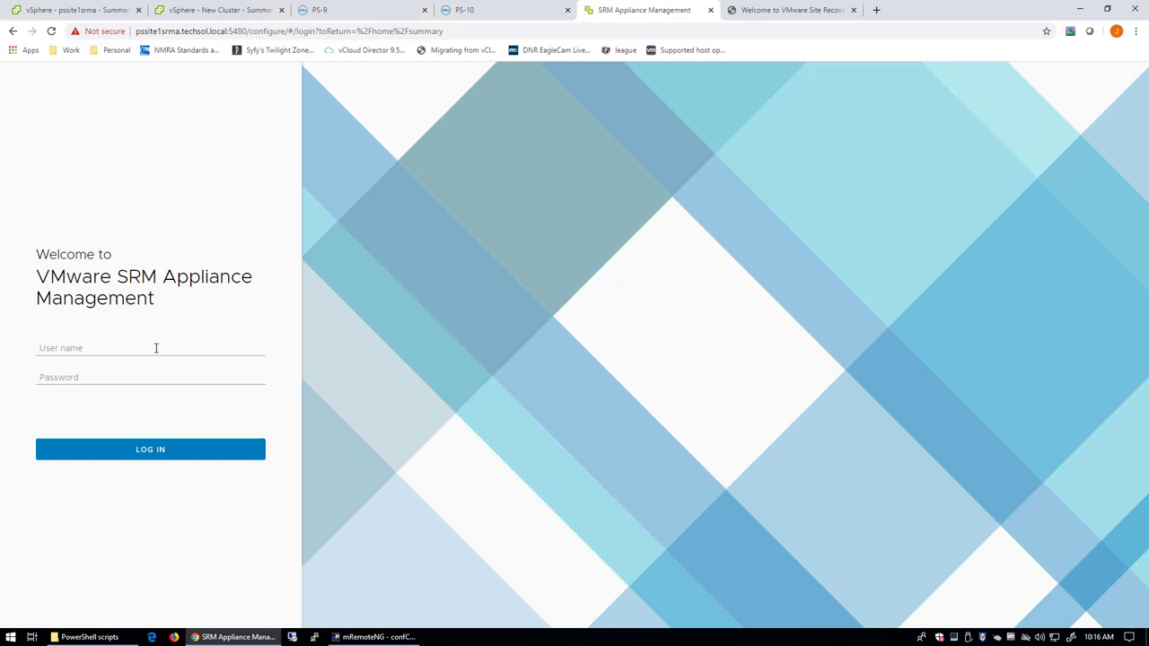
Sign in to pssite1srma appliance management as admin with its password.
click(155, 348)
text(admin)
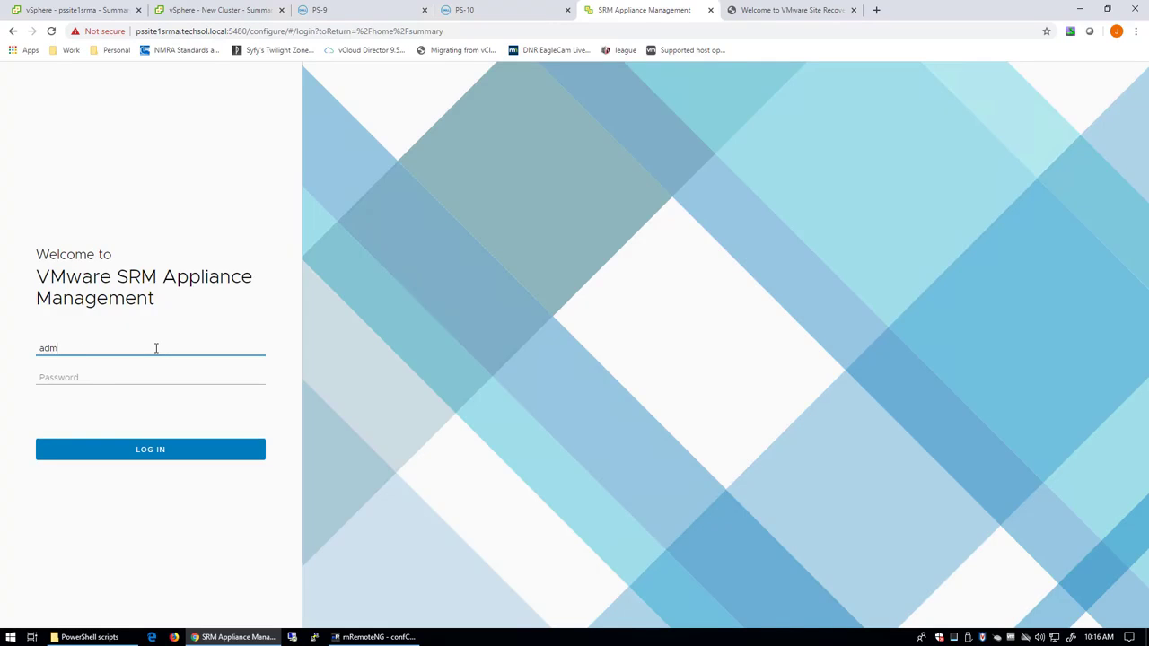
key(Tab)
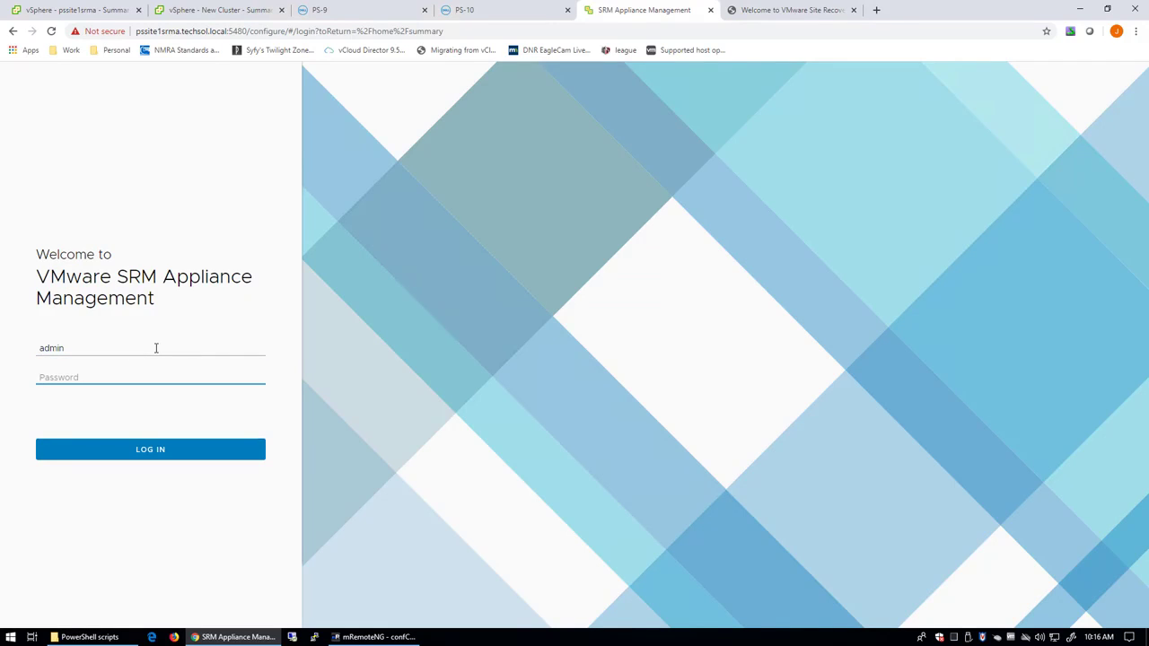
text(*************)
click(165, 449)
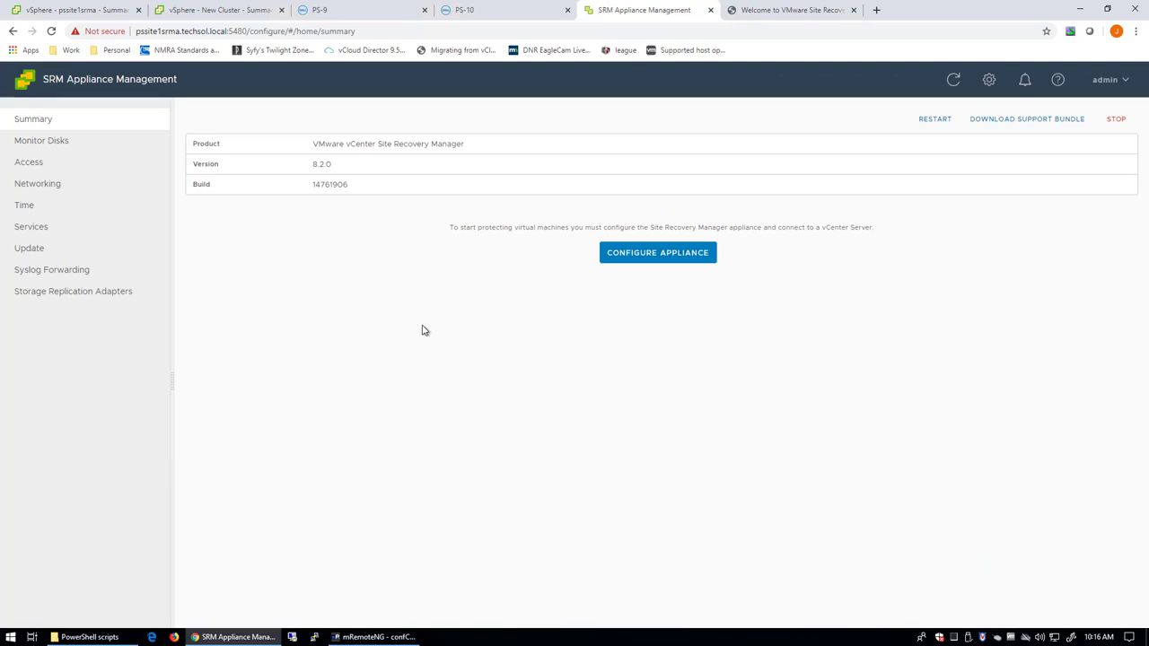
Upload the Dell EMC PowerStore SRA tar.gz archive as a new storage replication adapter.
click(65, 296)
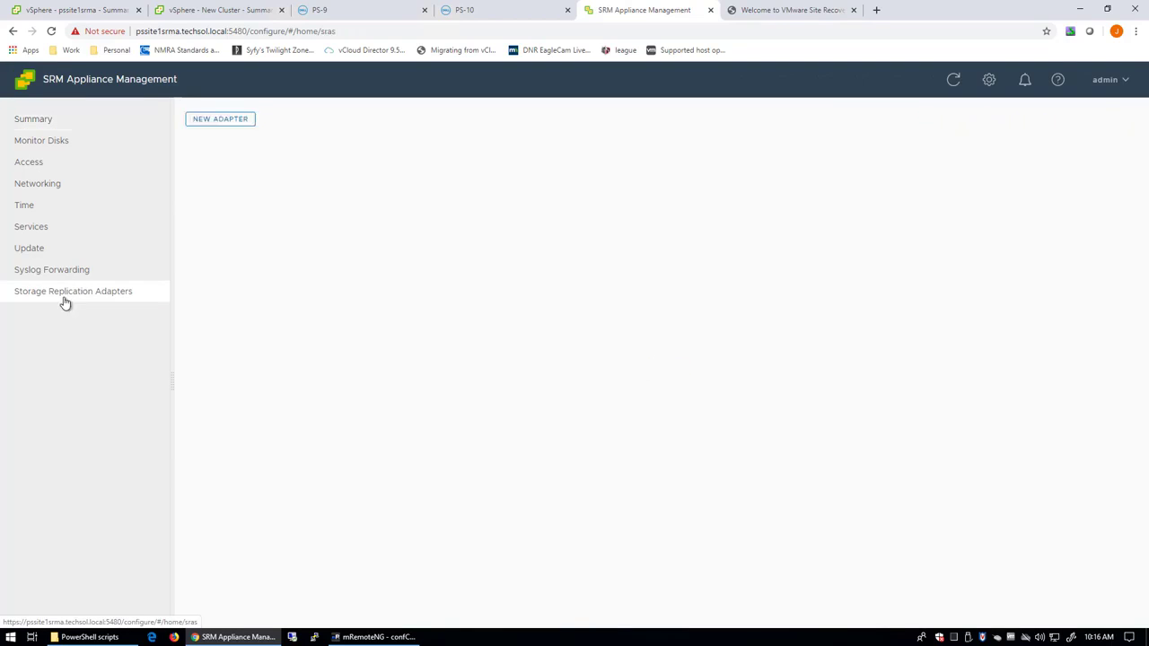
click(226, 127)
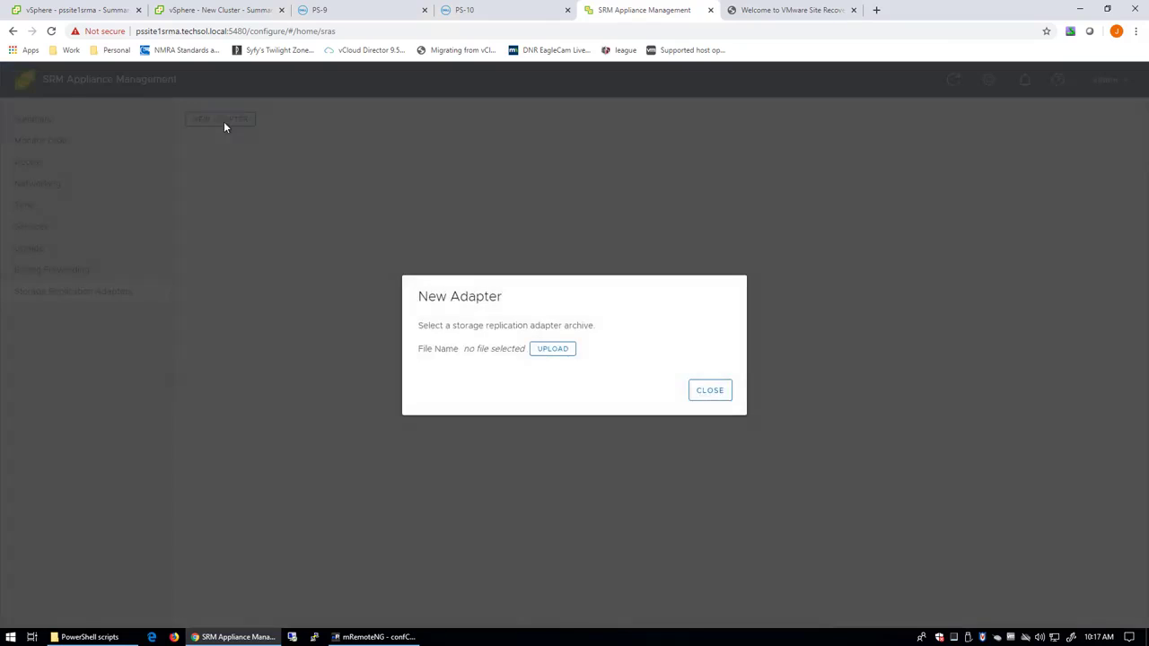
click(553, 349)
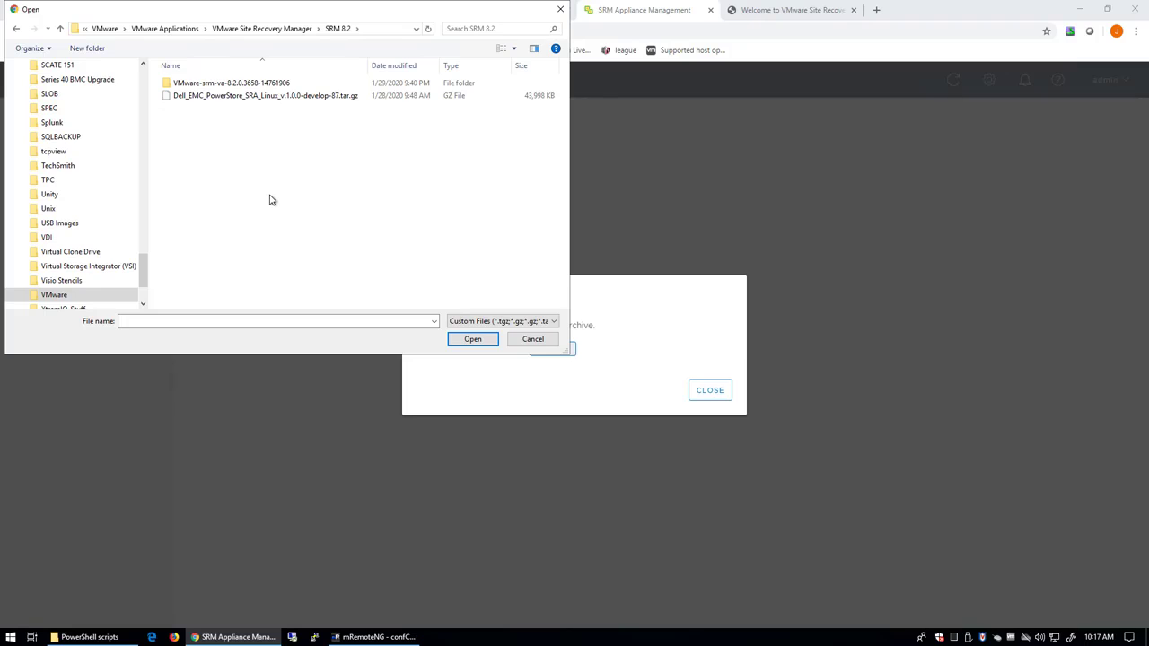
double_click(312, 96)
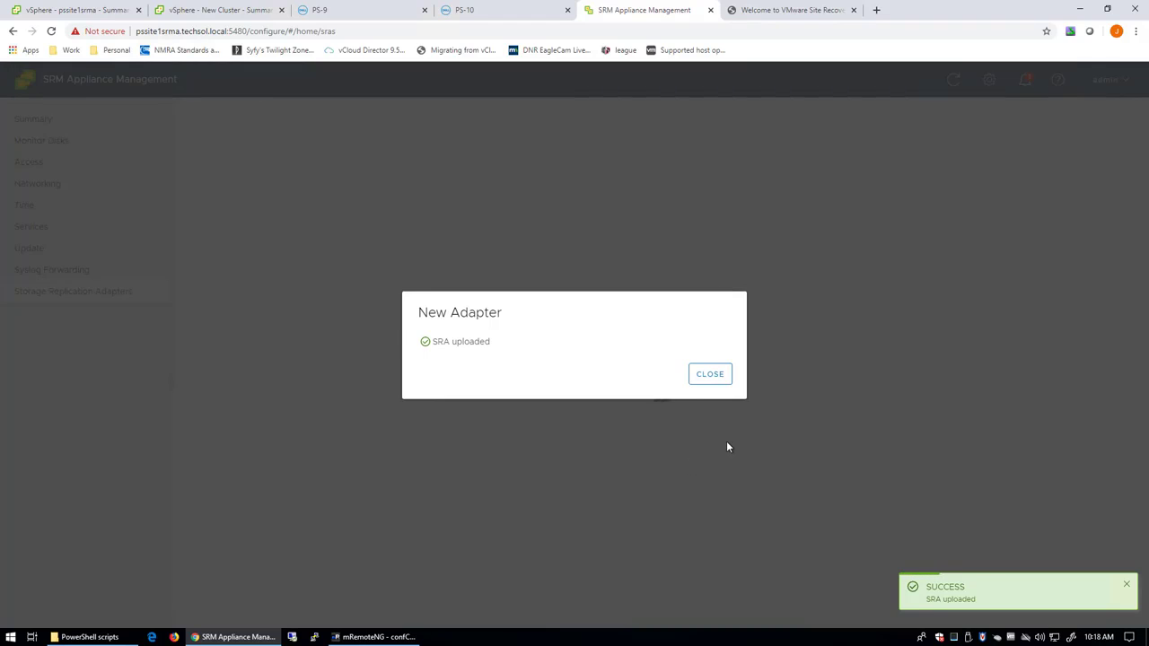
click(726, 377)
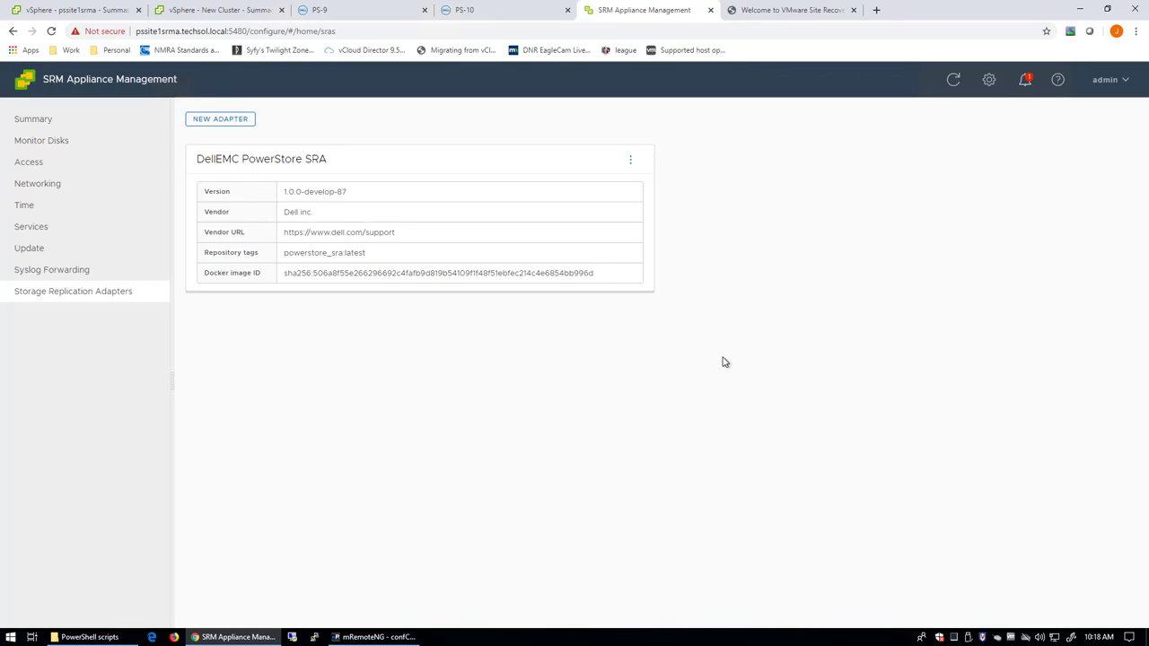
From the pssite2 welcome page, log in to SRM Appliance Management as admin with the account password.
click(787, 11)
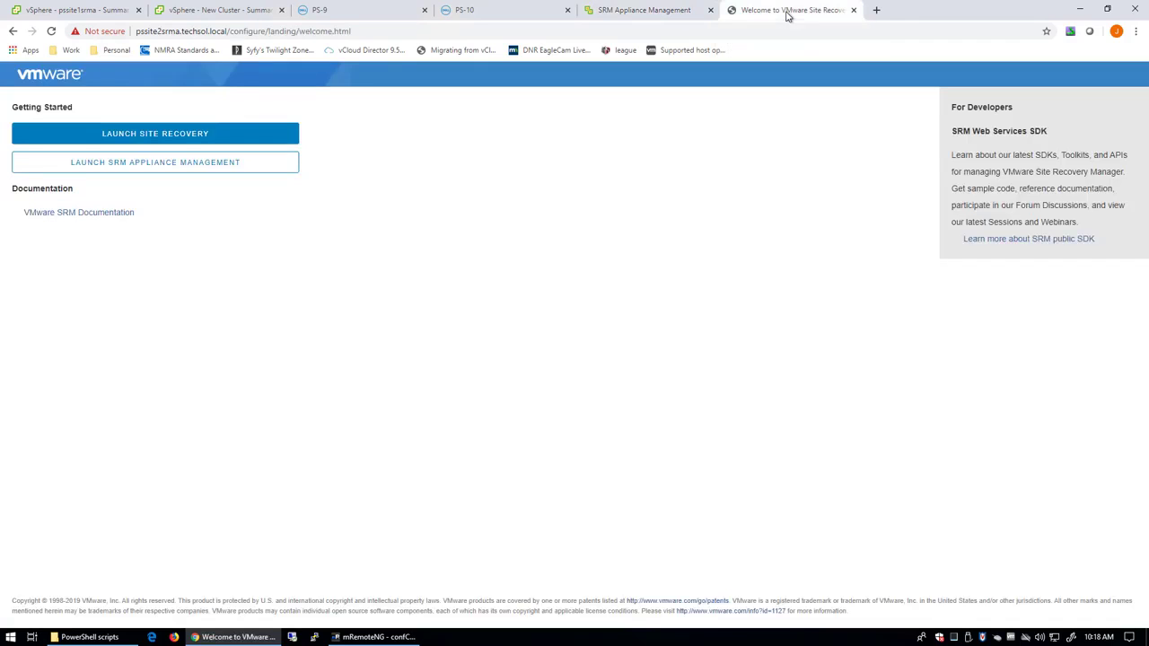
click(284, 169)
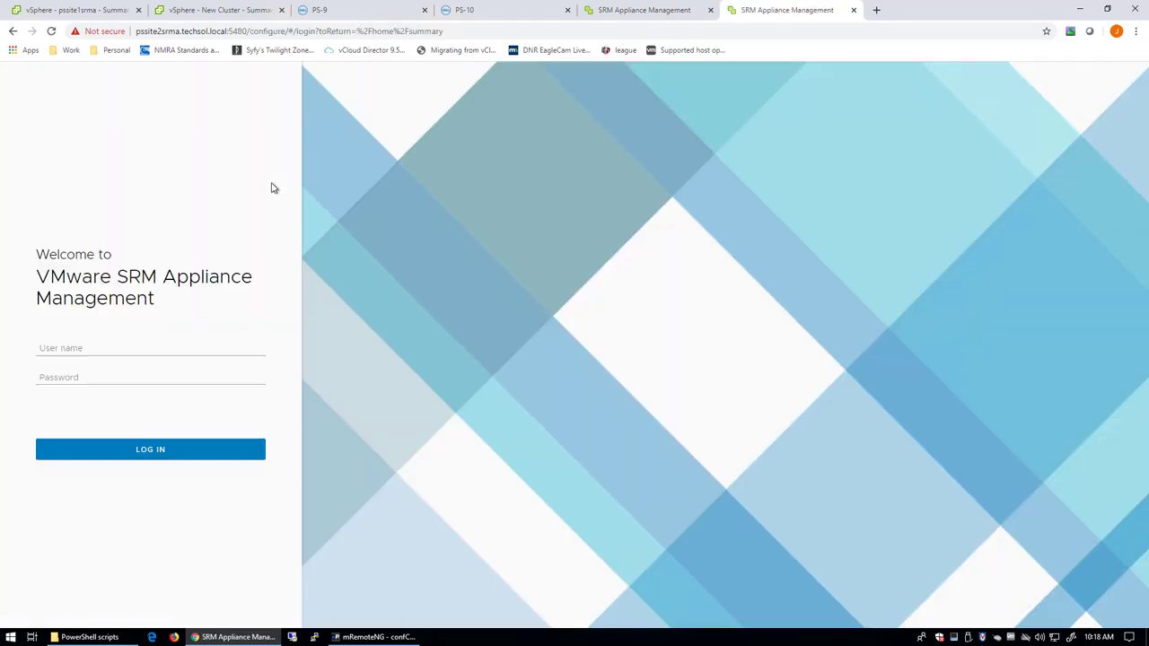
click(84, 346)
text(admin)
key(Tab)
text(*)
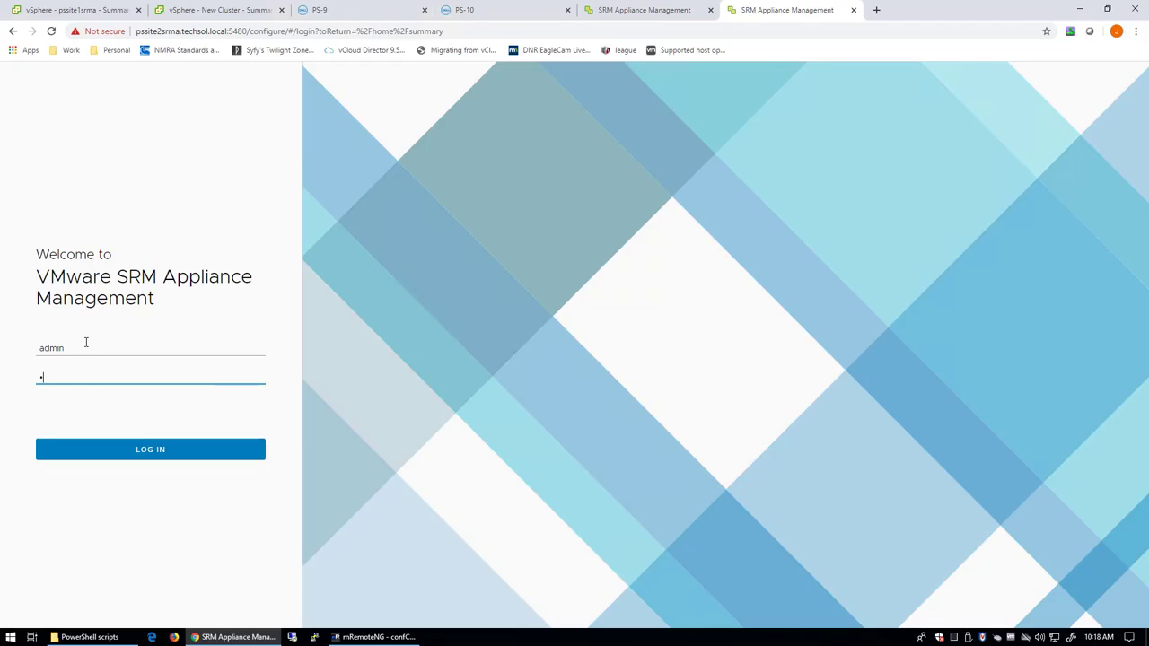
text(***********)
click(157, 456)
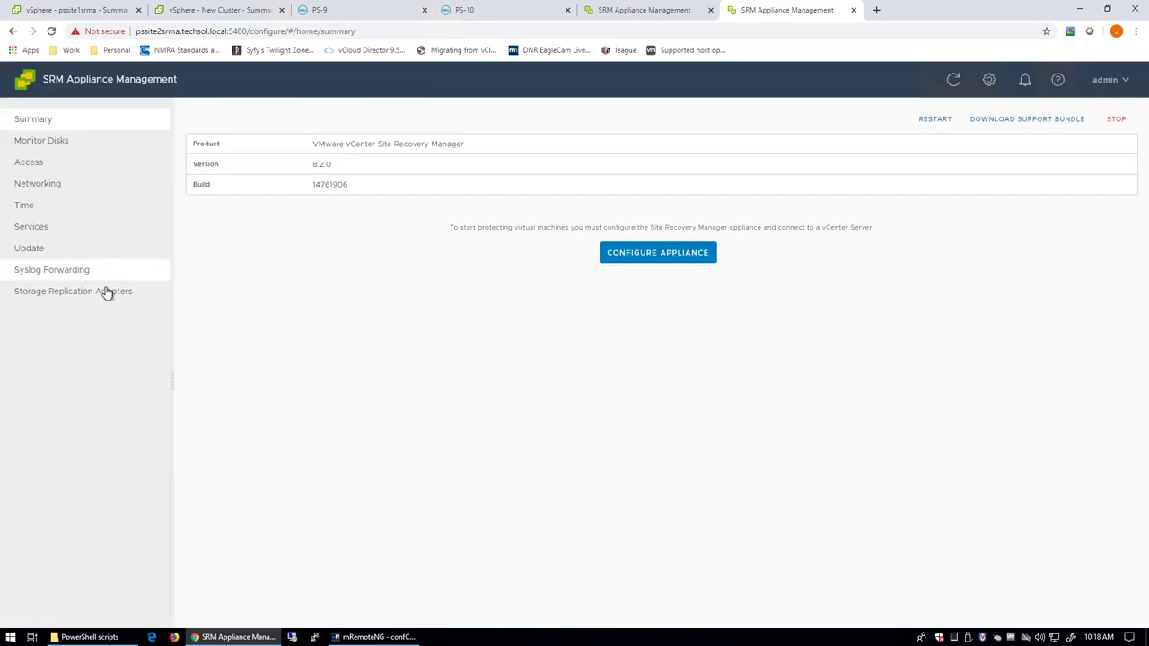
Upload the Dell EMC PowerStore SRA tar.gz as a new storage replication adapter on pssite2srma.
click(106, 292)
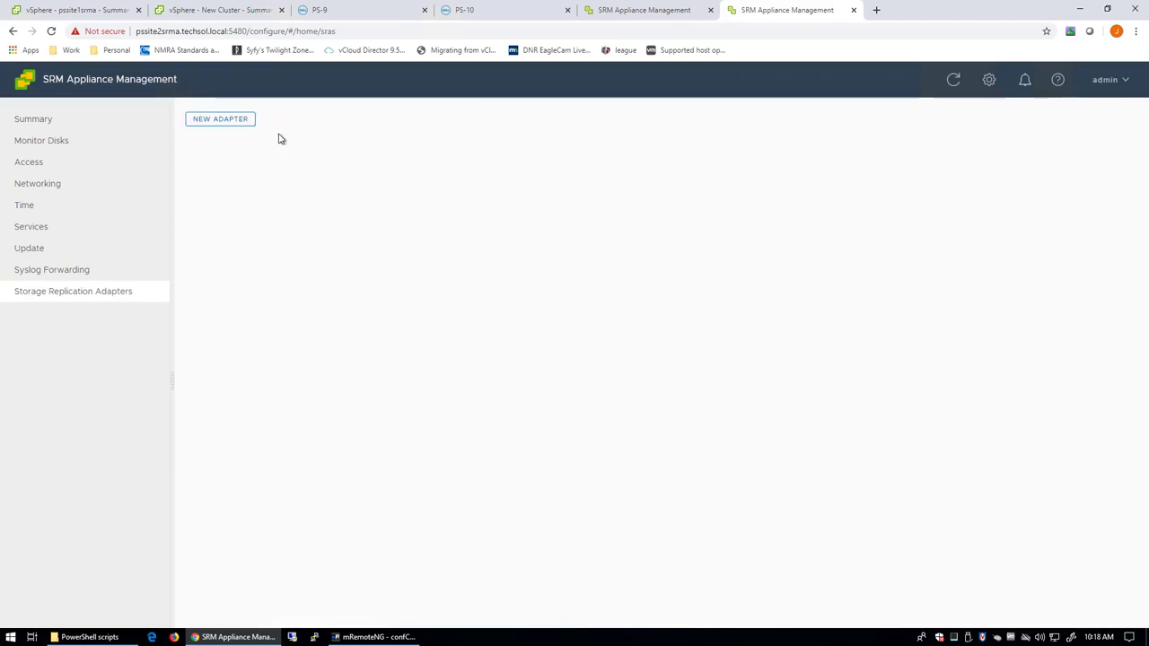
click(235, 124)
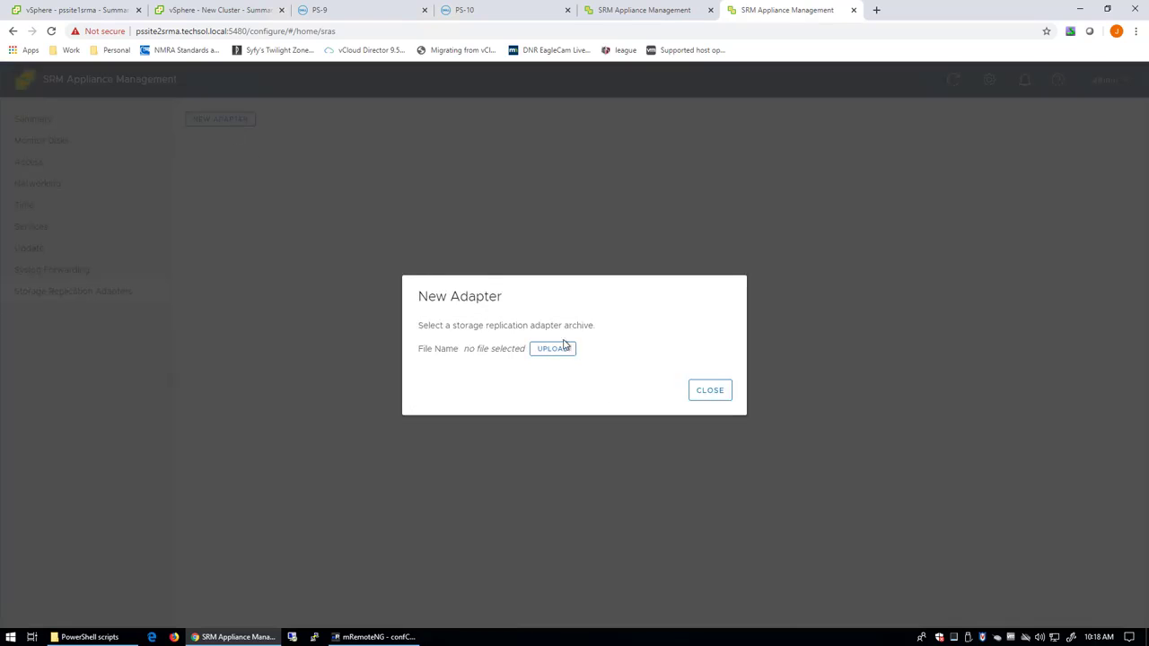
click(561, 350)
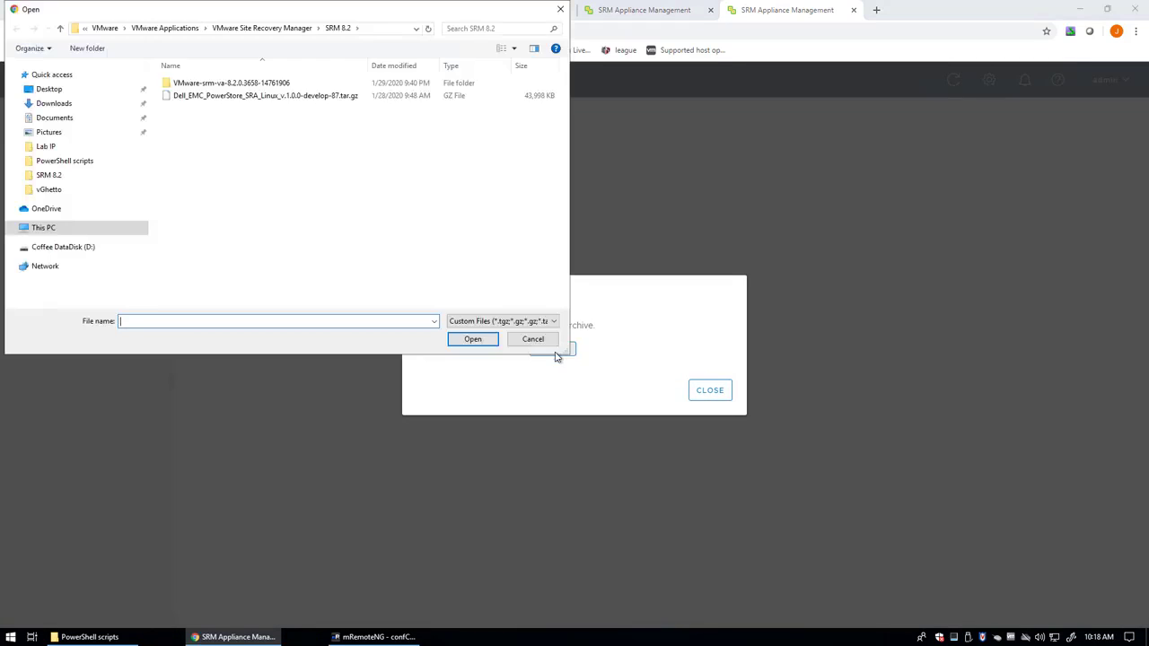
double_click(304, 96)
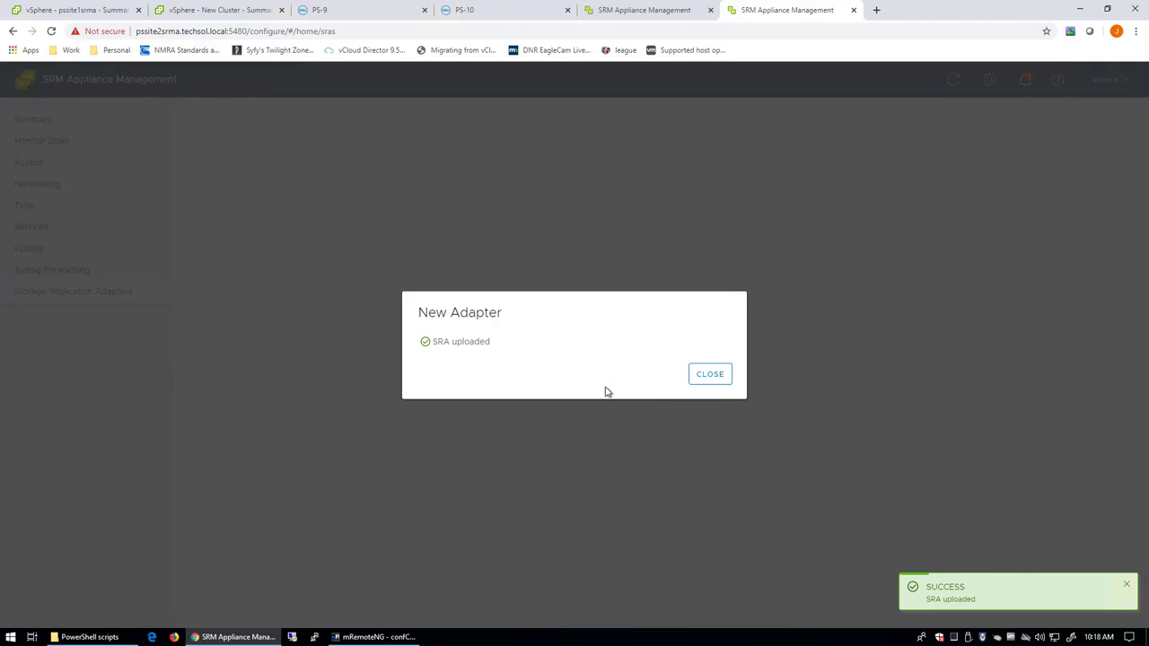
click(709, 378)
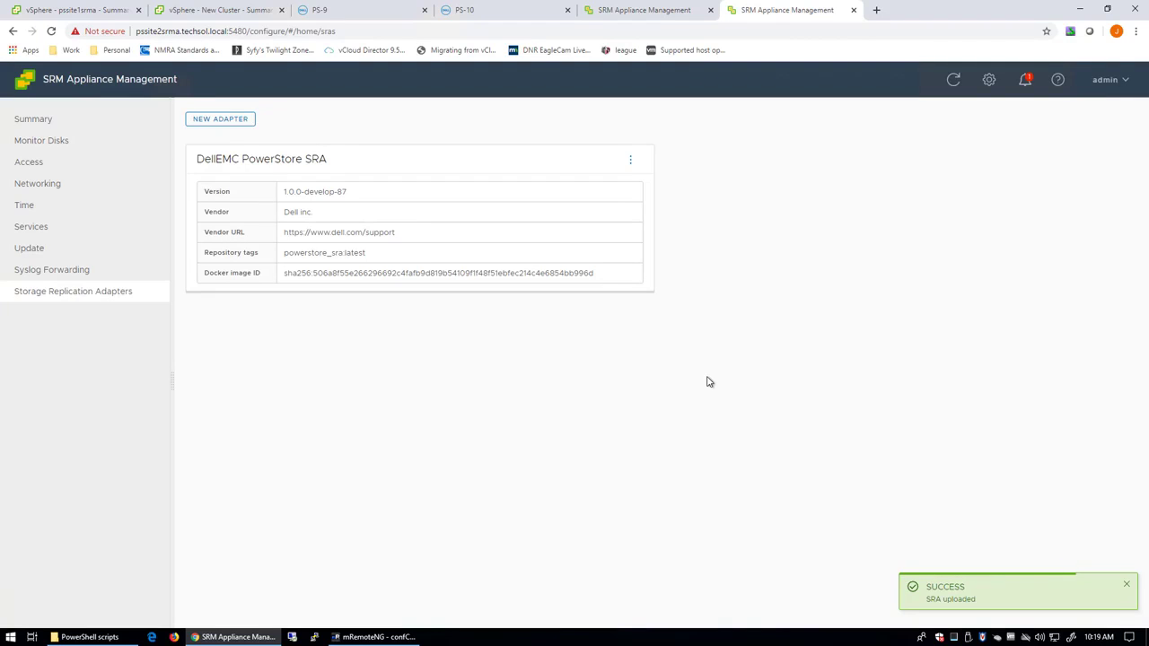